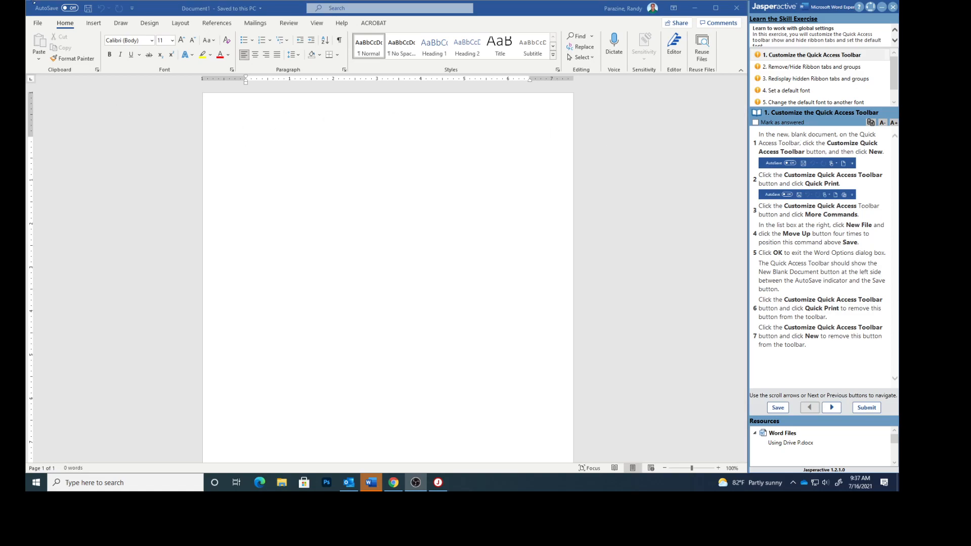
# Step: Add the New and Quick Print commands to the Quick Access Toolbar
pyautogui.click(134, 8)
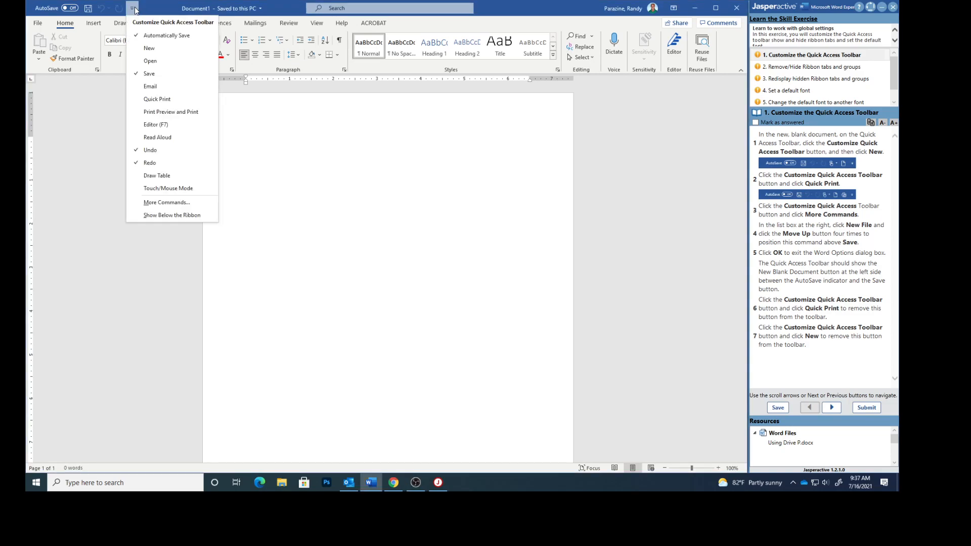
pyautogui.click(147, 48)
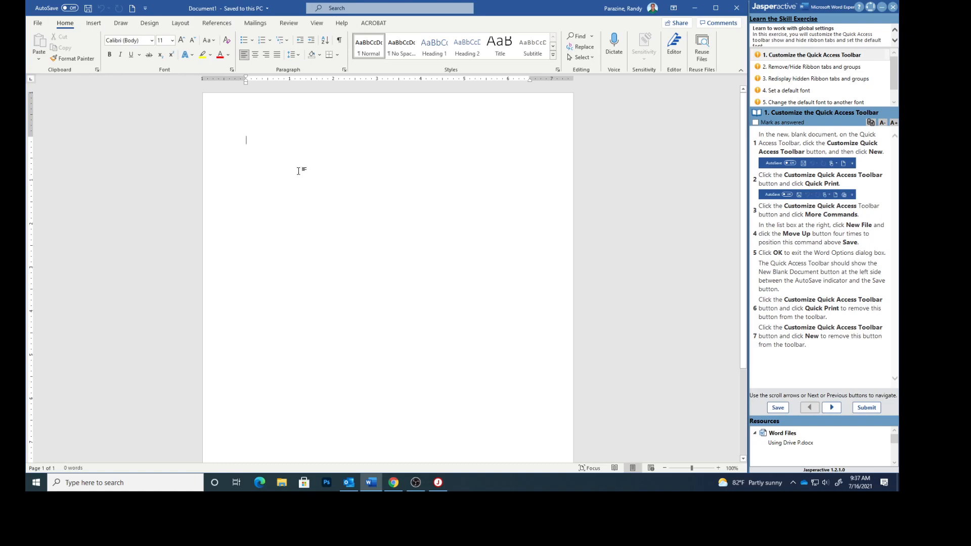
pyautogui.click(146, 8)
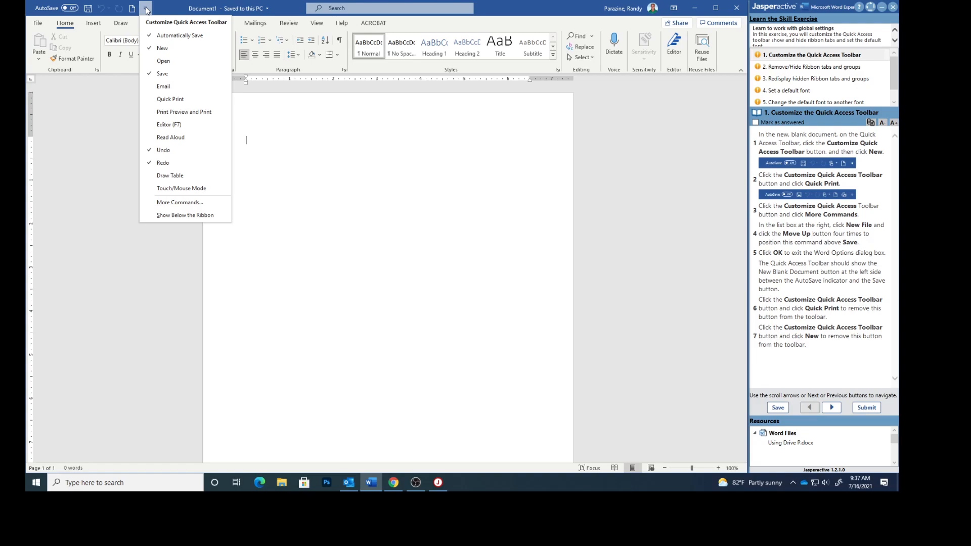
pyautogui.click(170, 100)
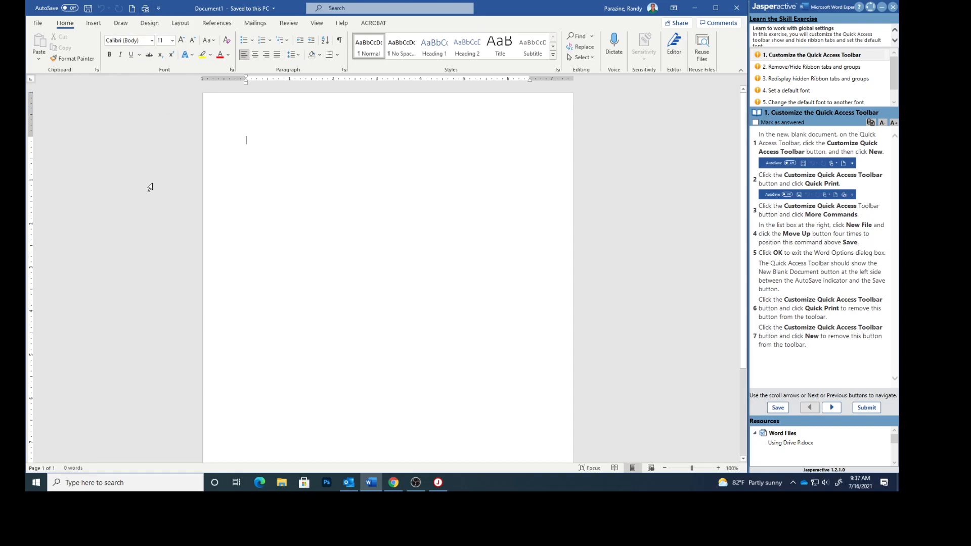
# Step: Reorder the Quick Access Toolbar commands so that New File sits directly above Save, and apply the change
pyautogui.click(159, 9)
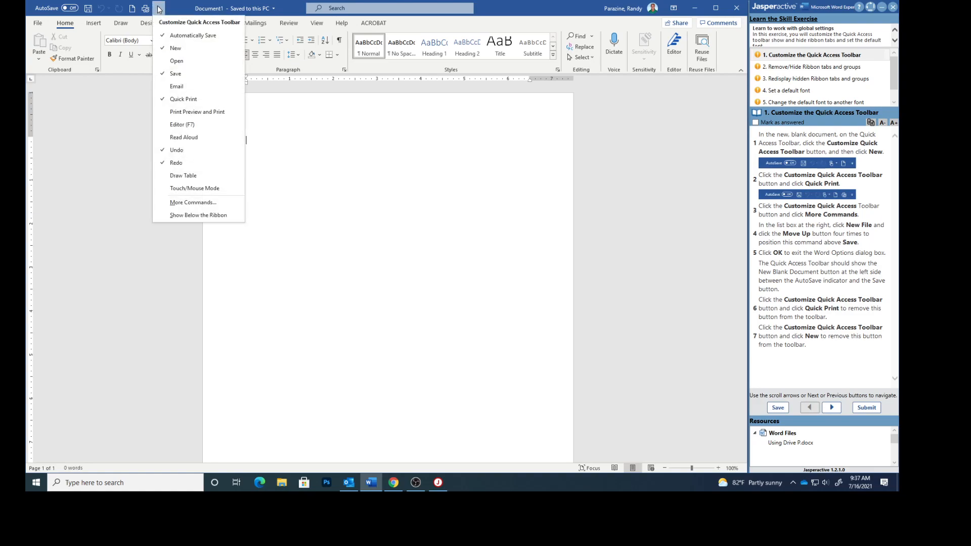
pyautogui.click(205, 202)
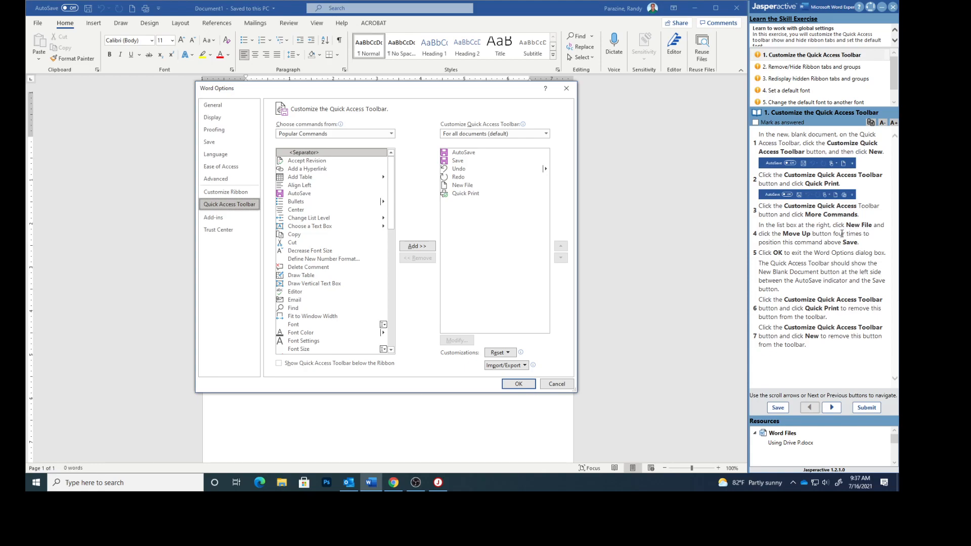
pyautogui.click(462, 187)
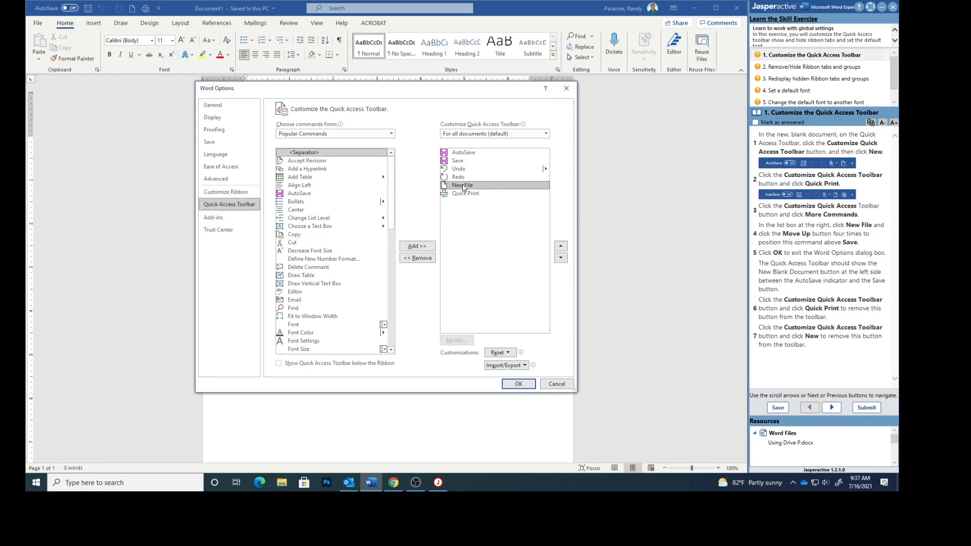
pyautogui.click(565, 251)
pyautogui.click(564, 251)
pyautogui.click(565, 251)
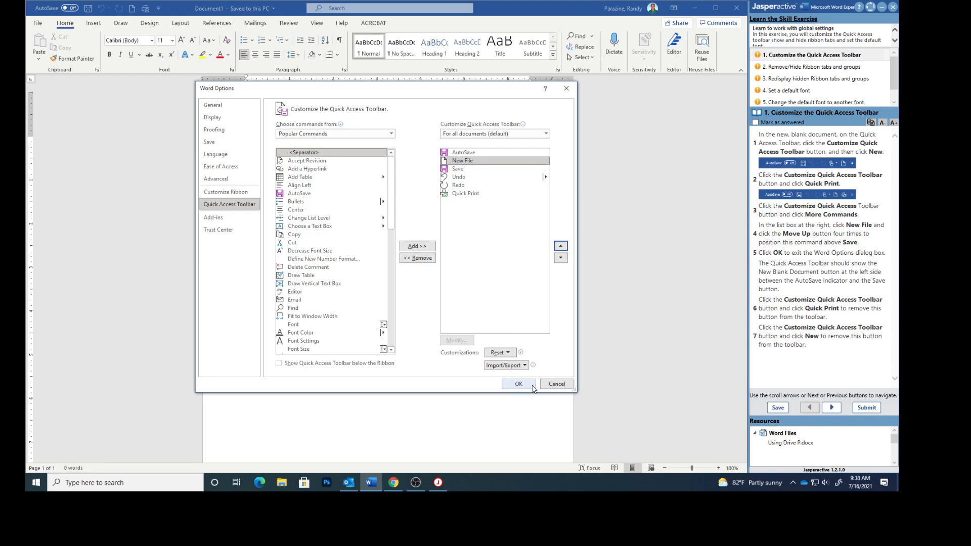
pyautogui.click(518, 384)
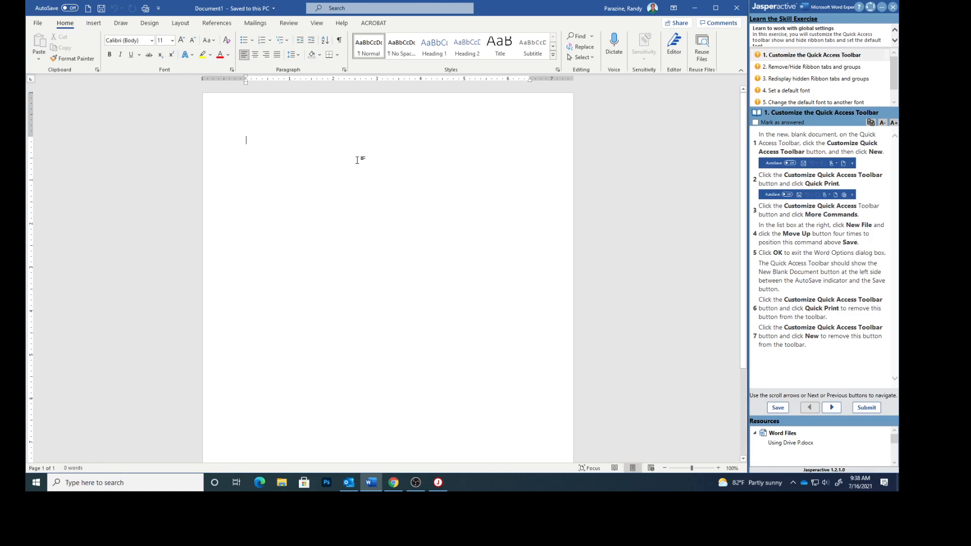
# Step: Remove Quick Print and New from the Quick Access Toolbar and open exercise task 2, Remove/Hide Ribbon tabs and groups
pyautogui.click(160, 9)
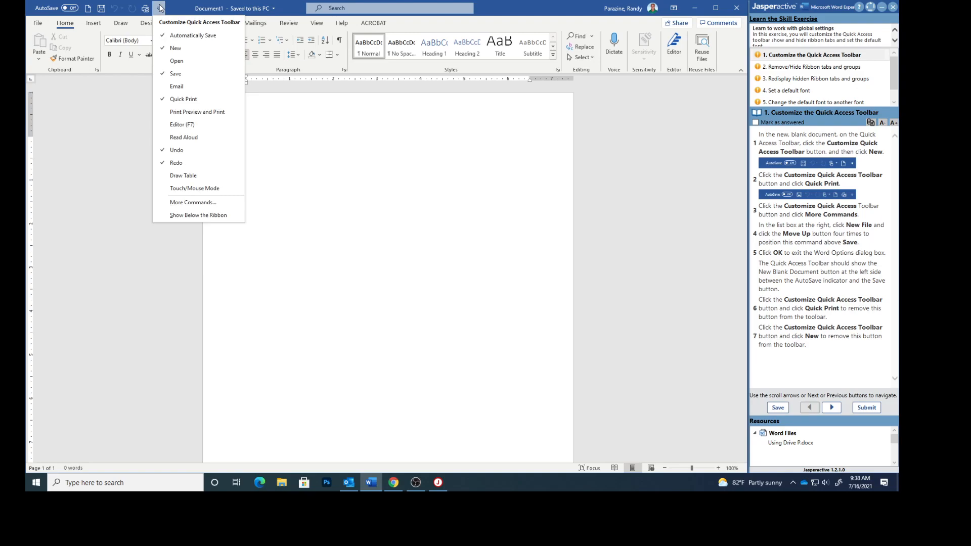
pyautogui.click(181, 99)
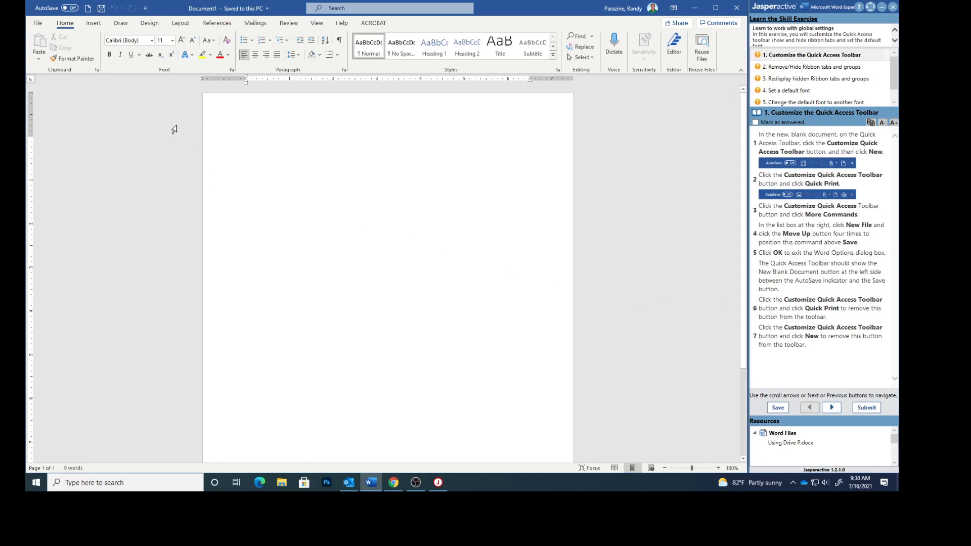
pyautogui.click(146, 9)
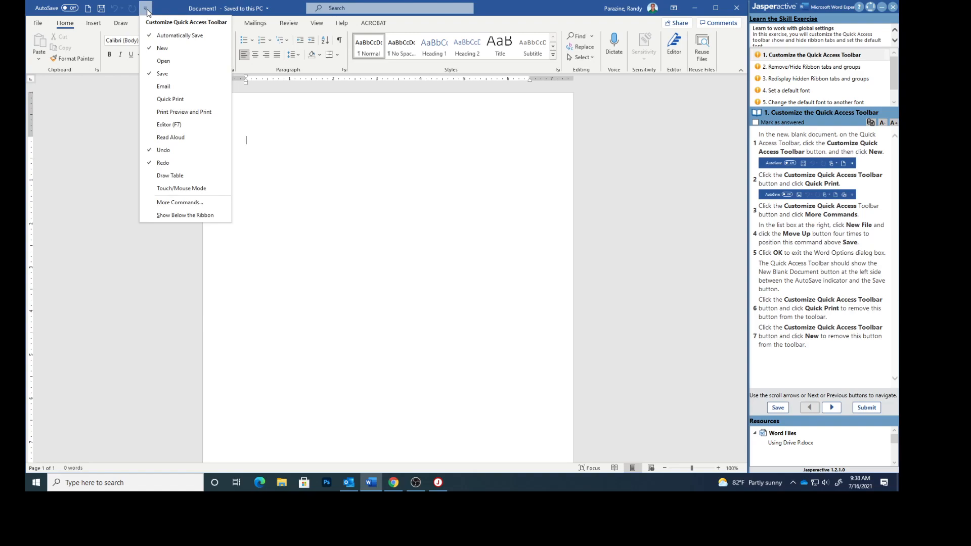
pyautogui.click(156, 48)
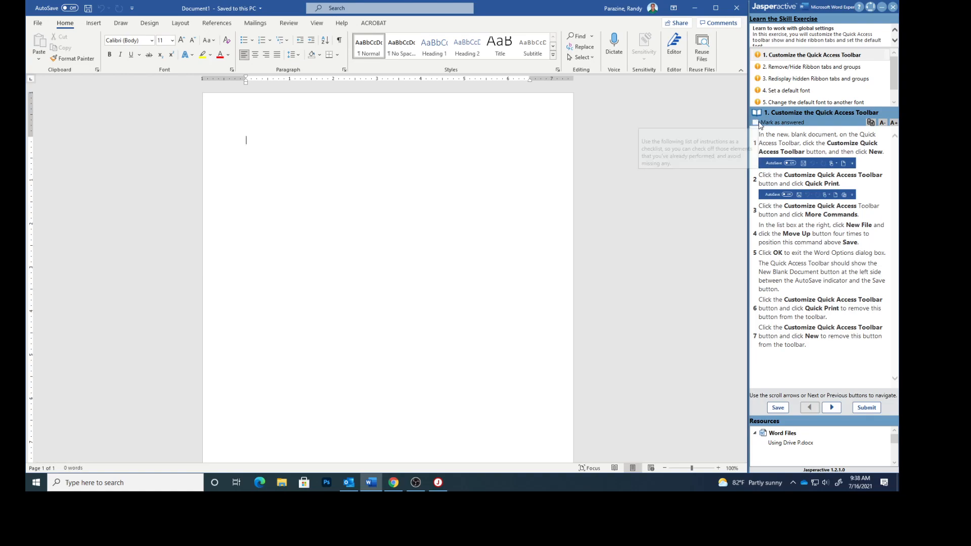
pyautogui.click(776, 68)
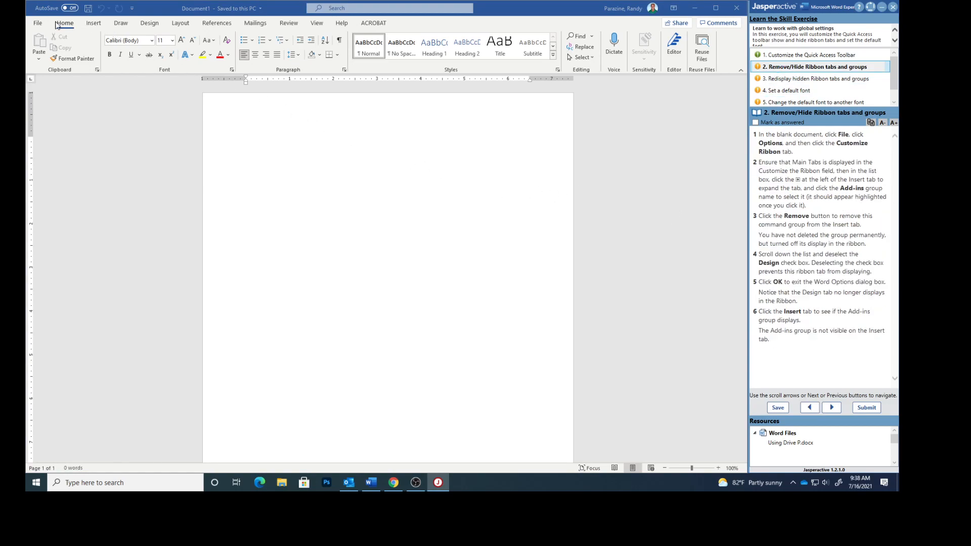
# Step: In the ribbon customization options for Main Tabs, remove the Add-ins group from the Insert tab
pyautogui.click(39, 24)
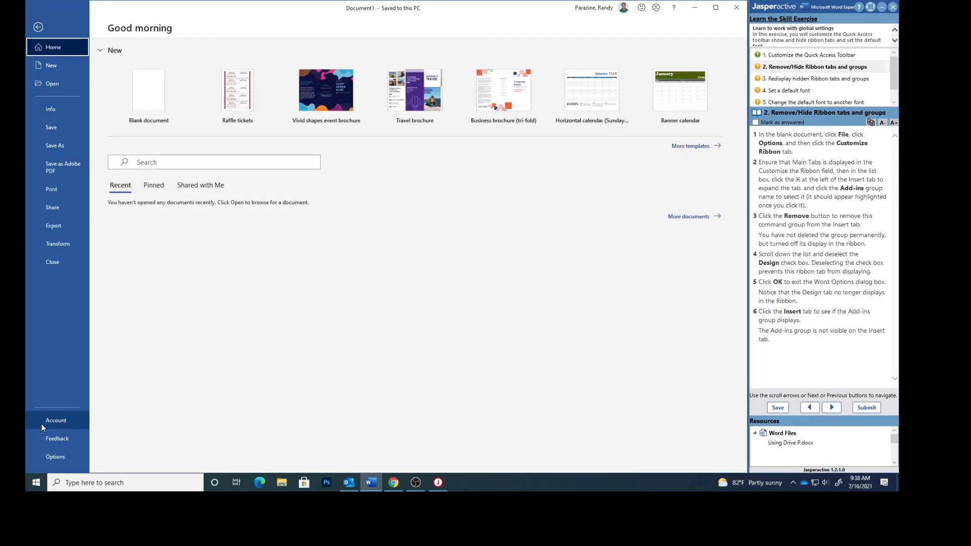
pyautogui.click(49, 457)
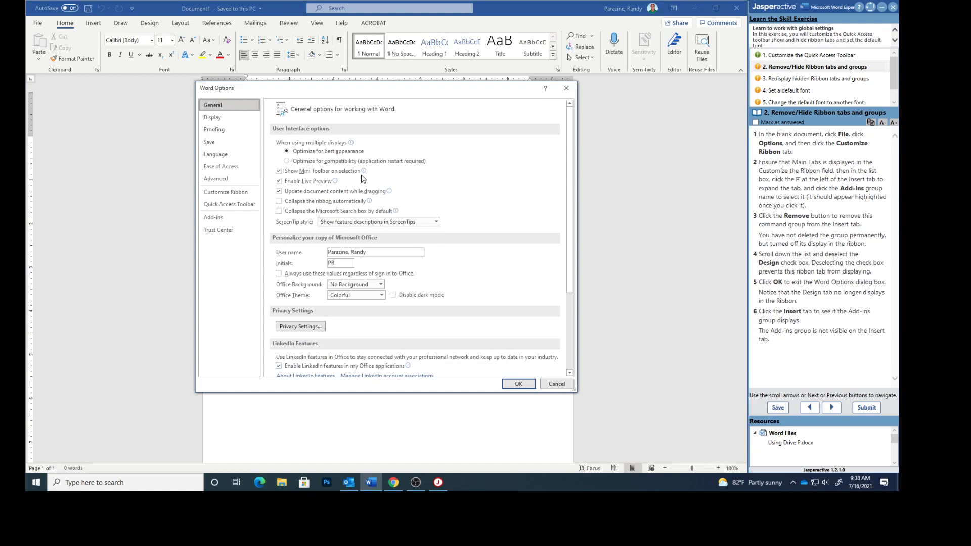
pyautogui.click(240, 196)
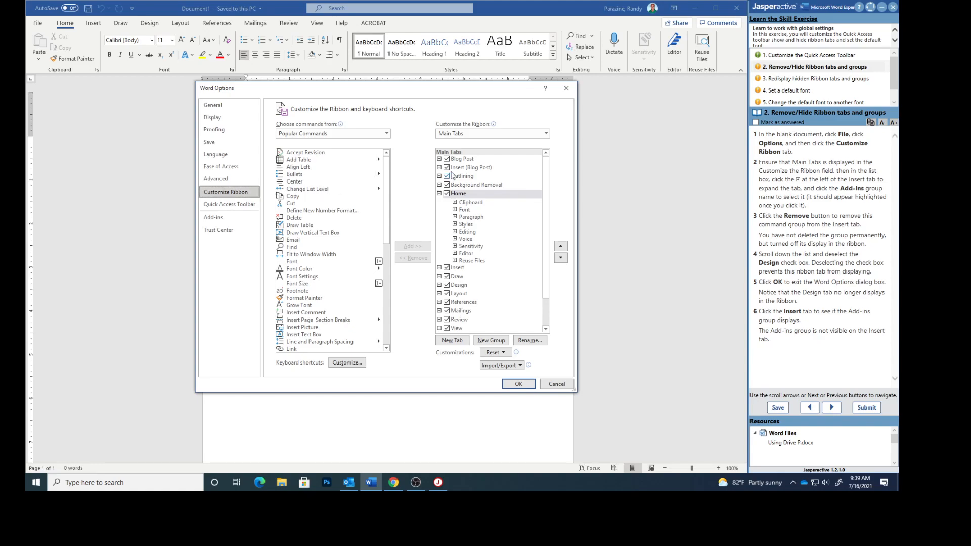
pyautogui.click(547, 136)
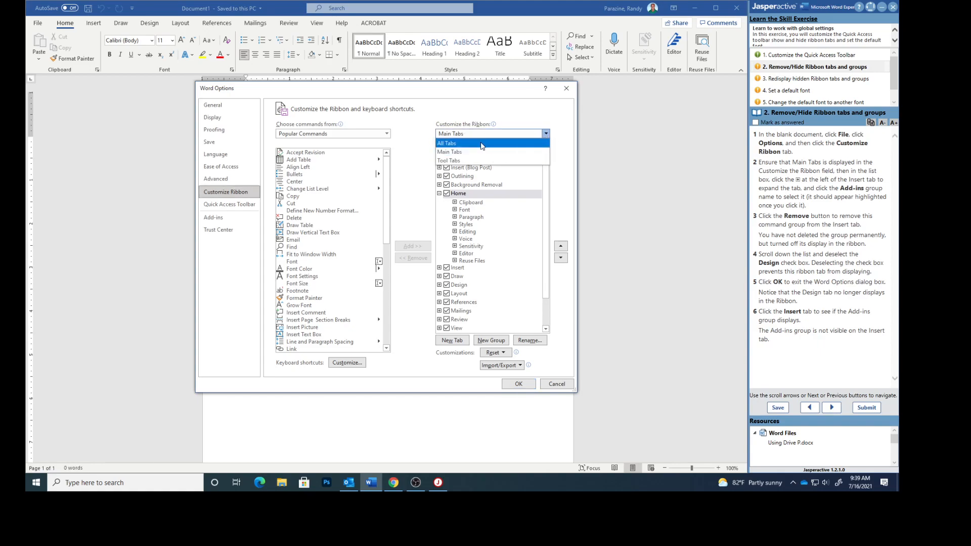
pyautogui.click(462, 152)
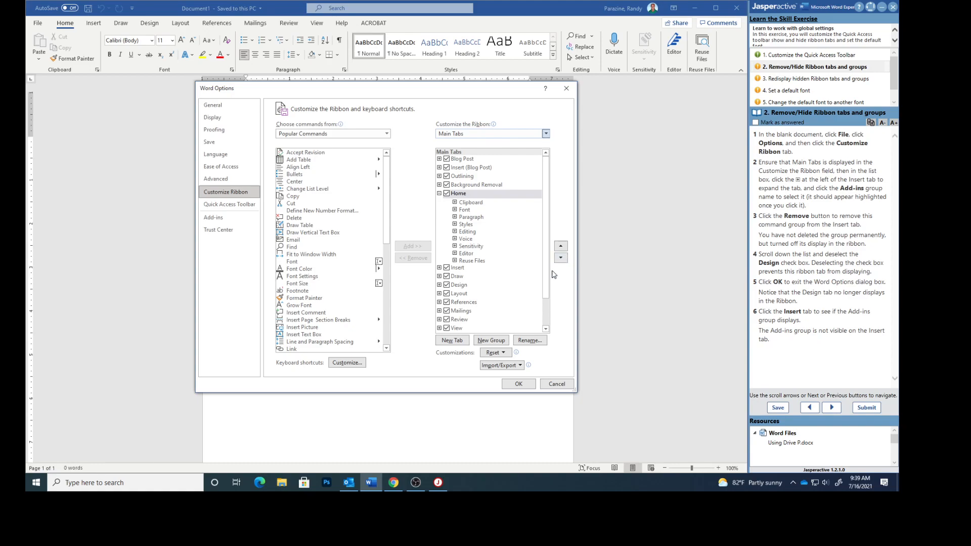
pyautogui.click(438, 268)
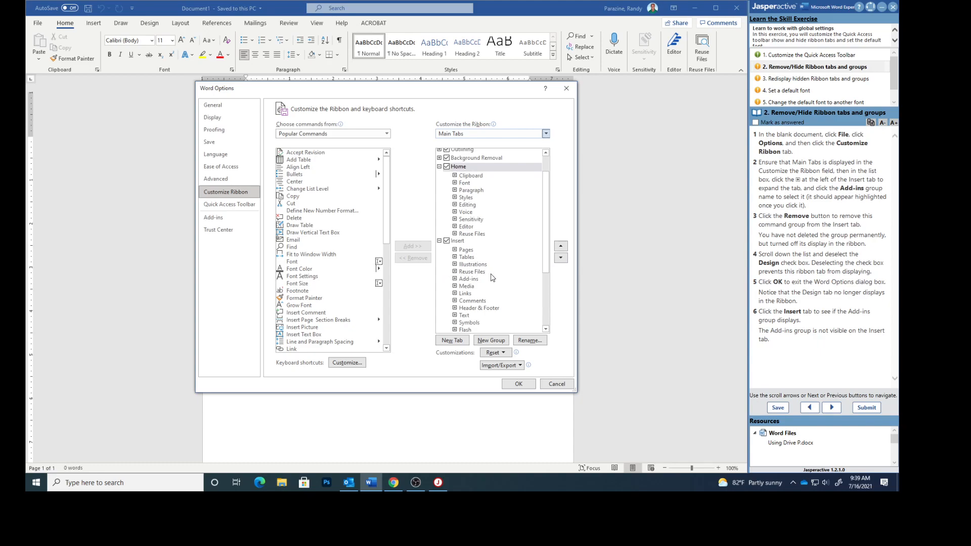
pyautogui.click(475, 281)
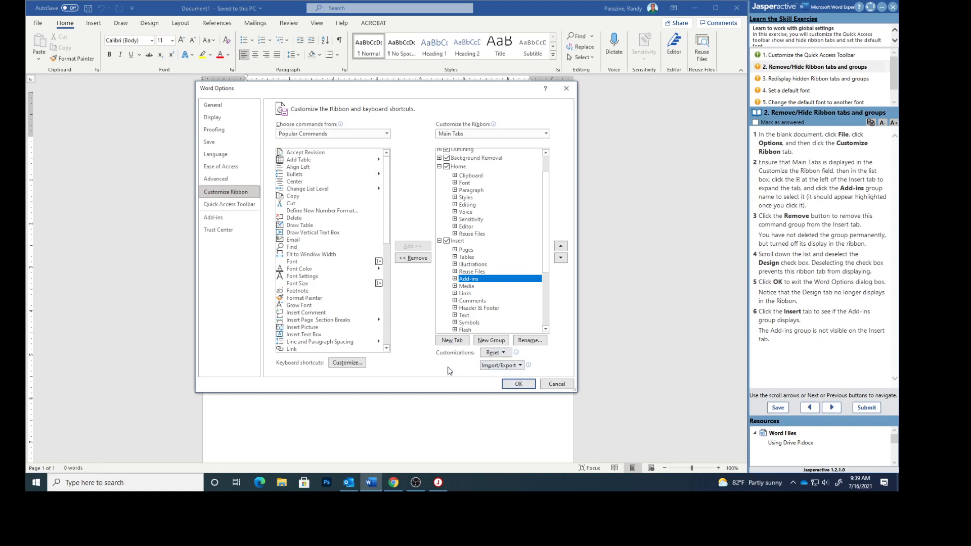
pyautogui.click(409, 259)
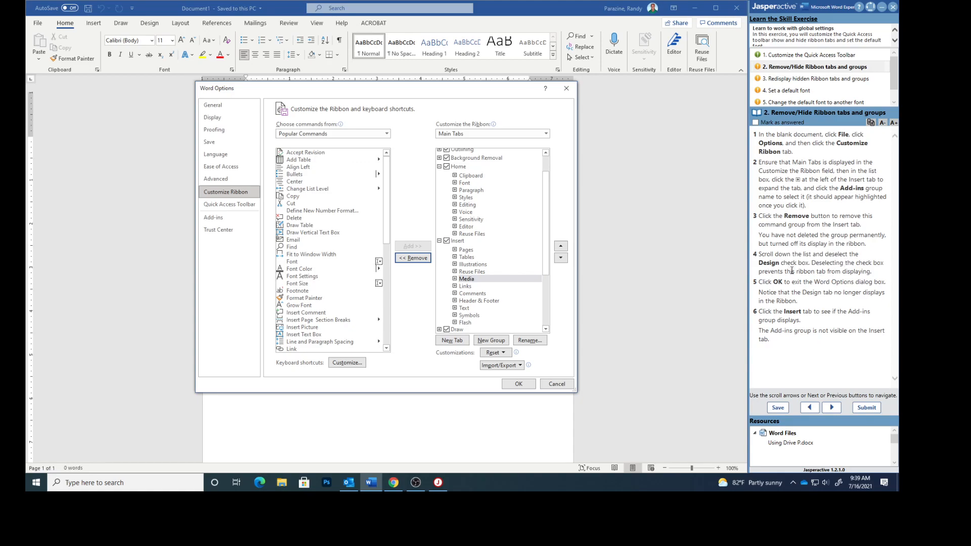
# Step: Hide the Design tab from the ribbon and apply the ribbon customization
pyautogui.scroll(-4, 529, 274)
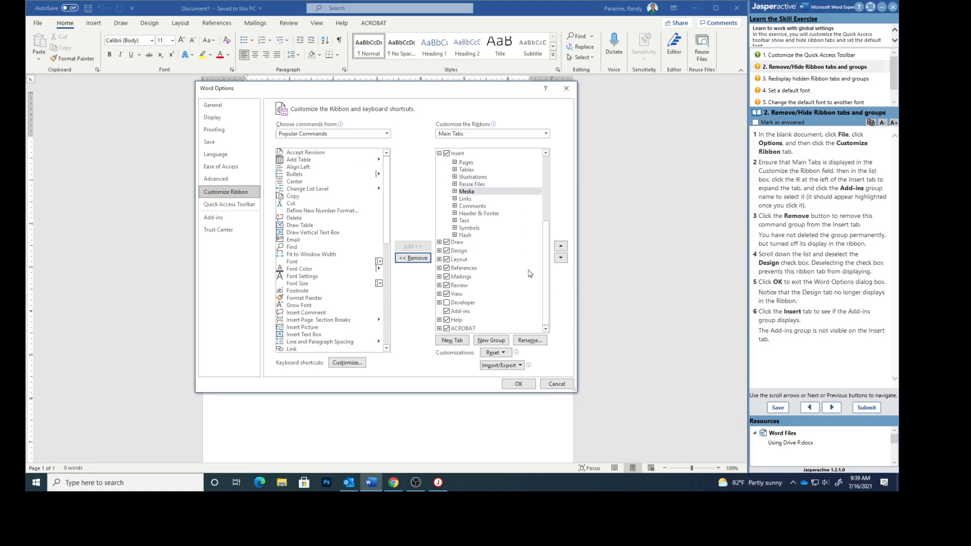
pyautogui.click(446, 250)
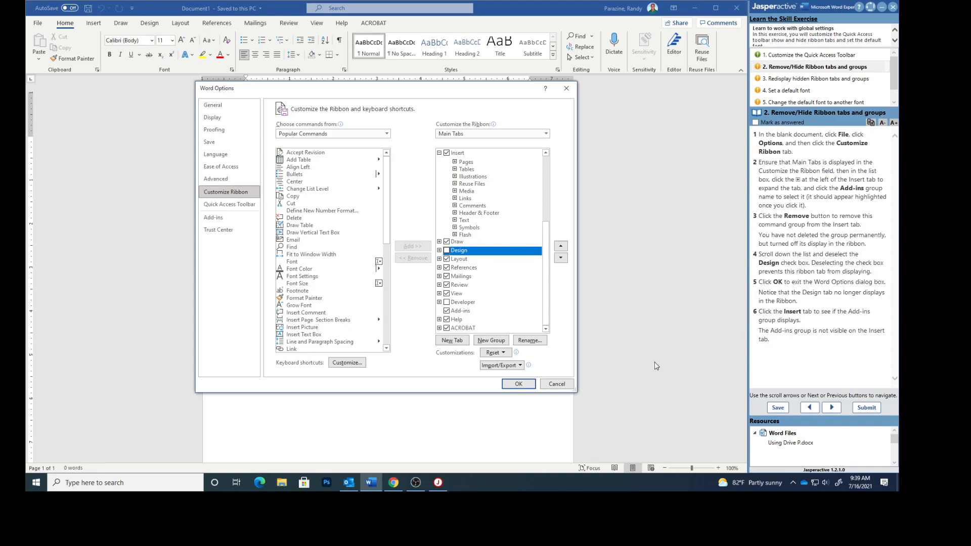
pyautogui.click(509, 388)
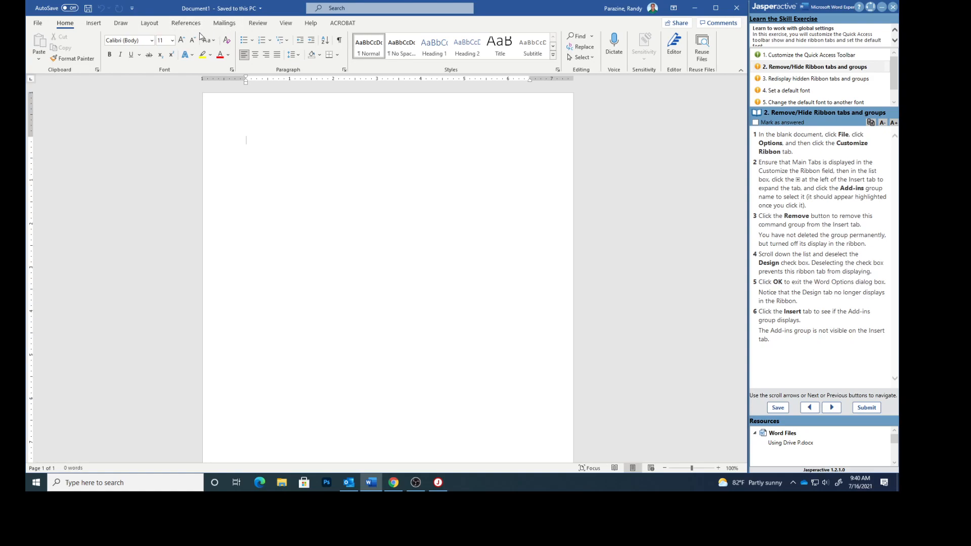
# Step: With the Insert tab displayed, mark task 2 as answered and open task 3, Redisplay hidden Ribbon tabs and groups
pyautogui.click(95, 24)
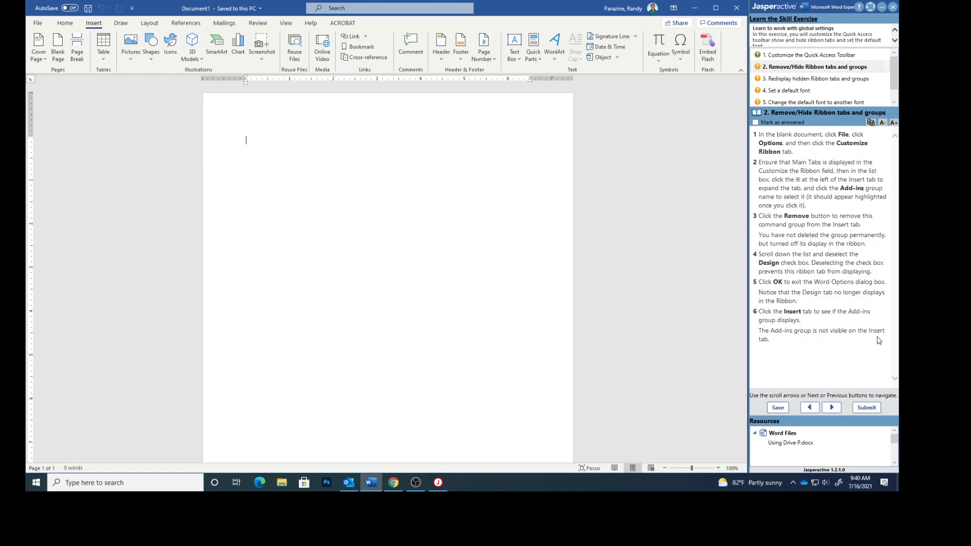
pyautogui.click(755, 123)
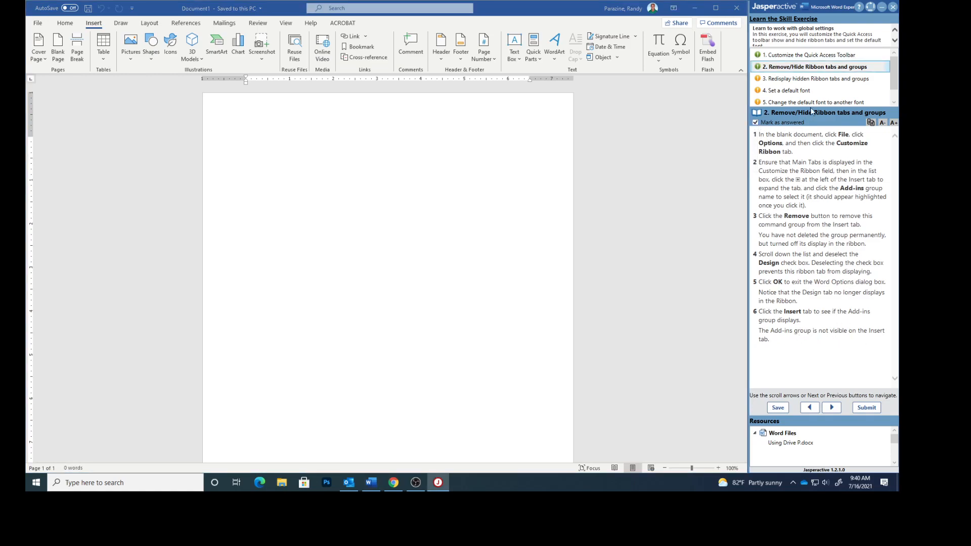
pyautogui.click(790, 80)
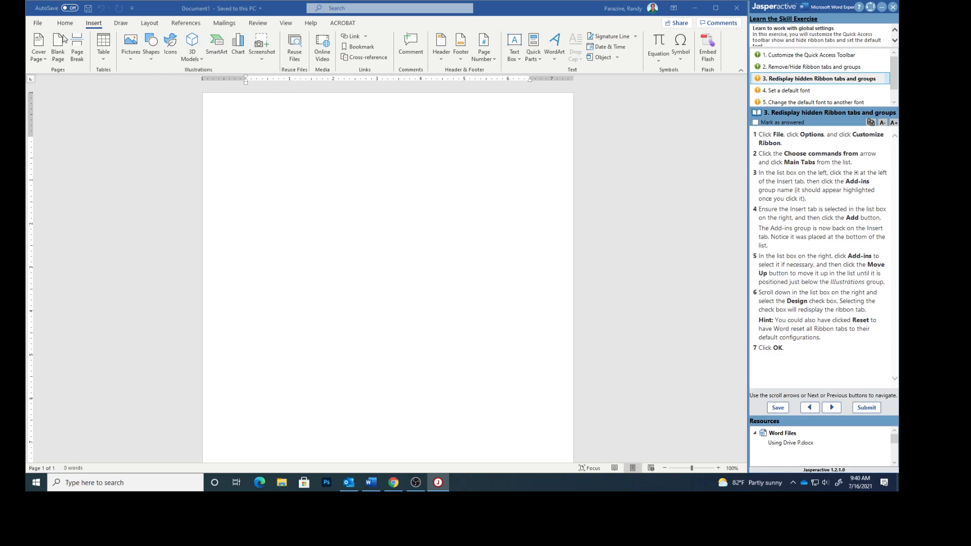
# Step: In the ribbon customization options, list commands from Main Tabs and add the Add-ins group back to the Insert tab
pyautogui.click(38, 24)
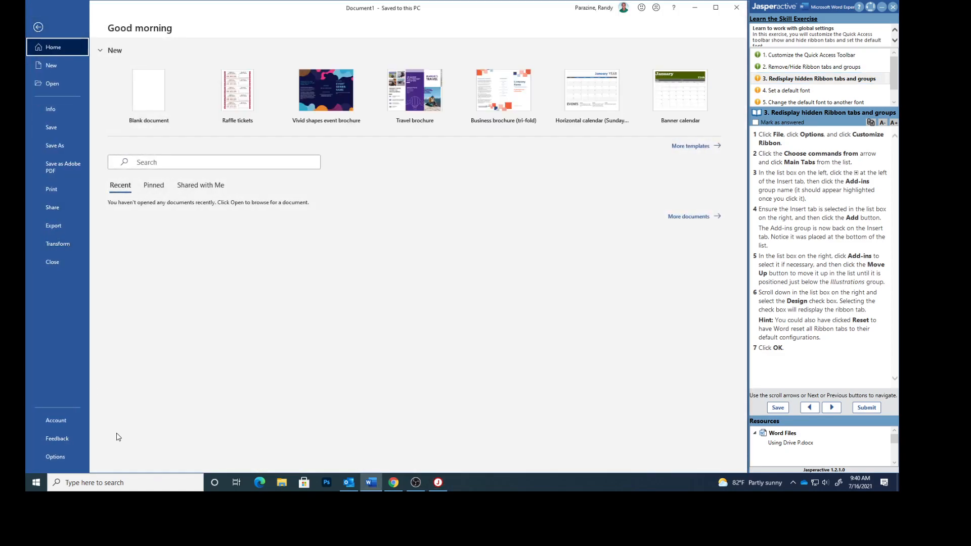
pyautogui.click(66, 456)
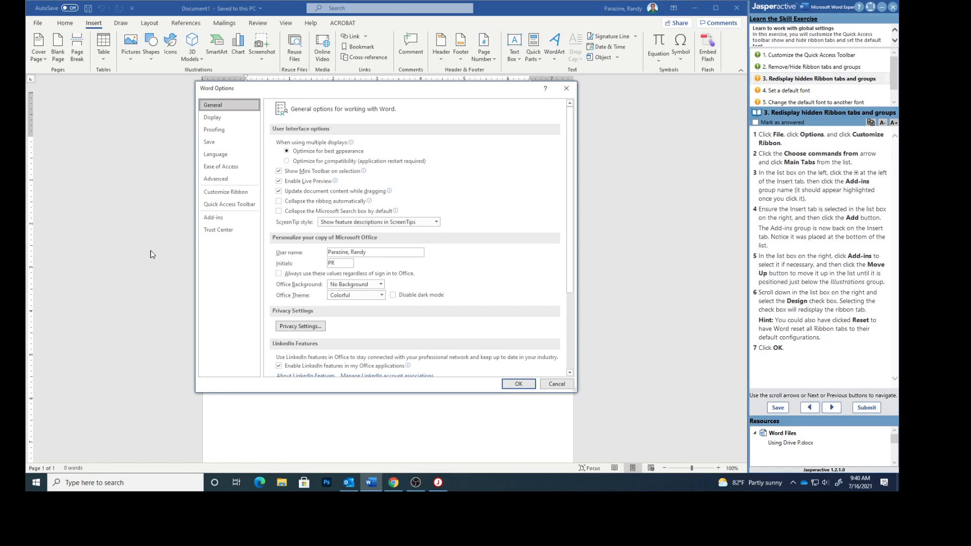
pyautogui.click(220, 192)
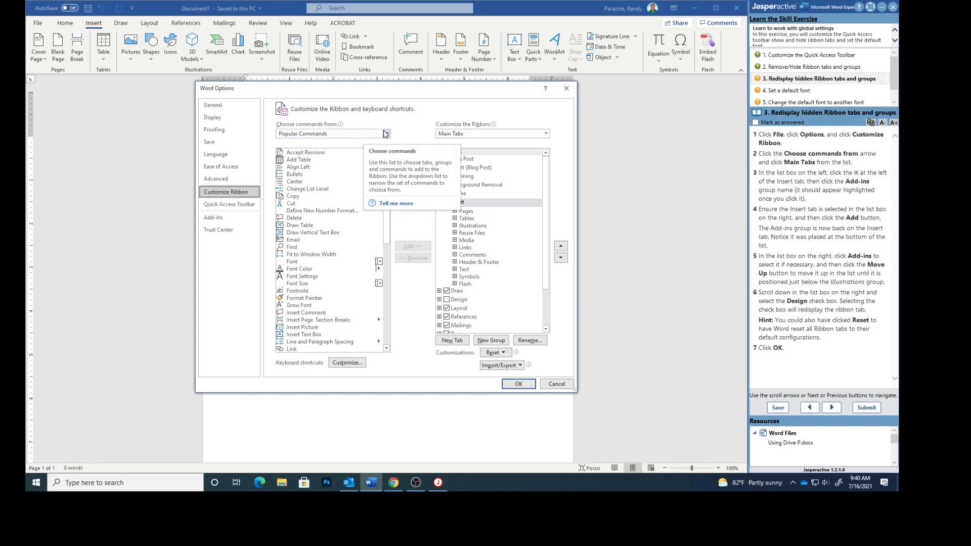
pyautogui.click(387, 134)
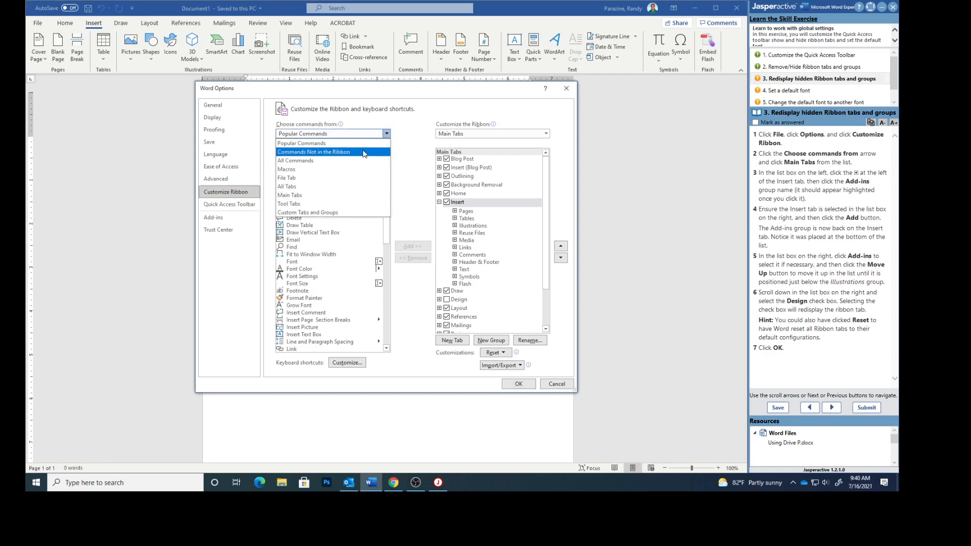
pyautogui.click(324, 196)
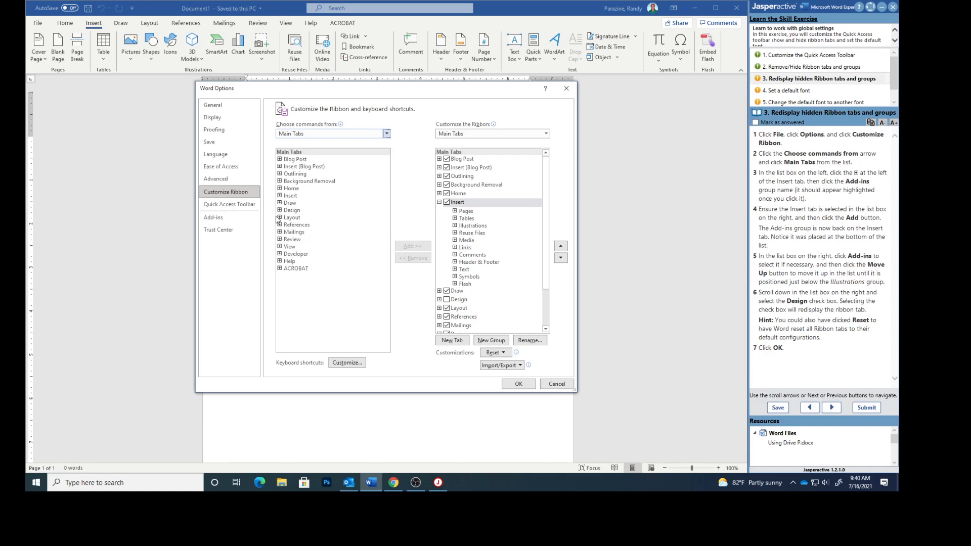
pyautogui.click(279, 195)
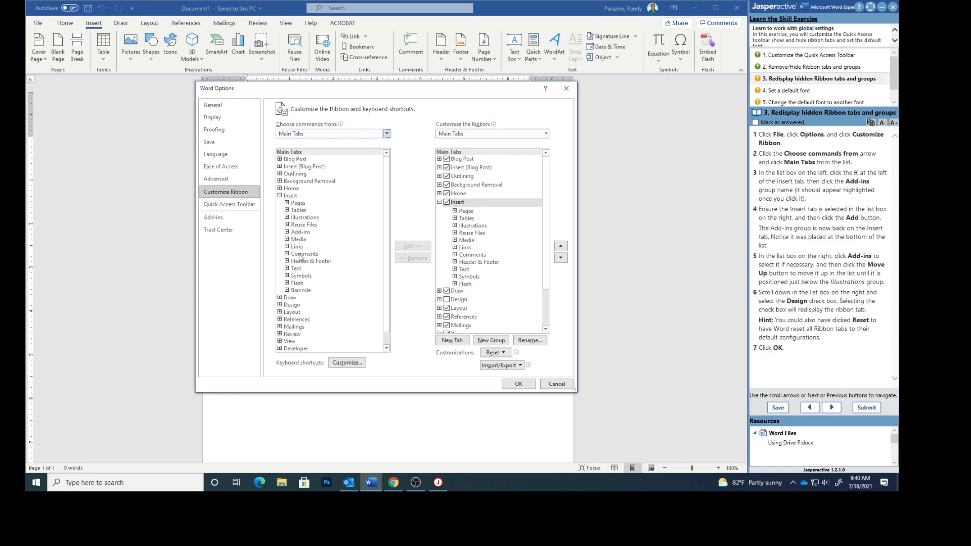
pyautogui.click(299, 233)
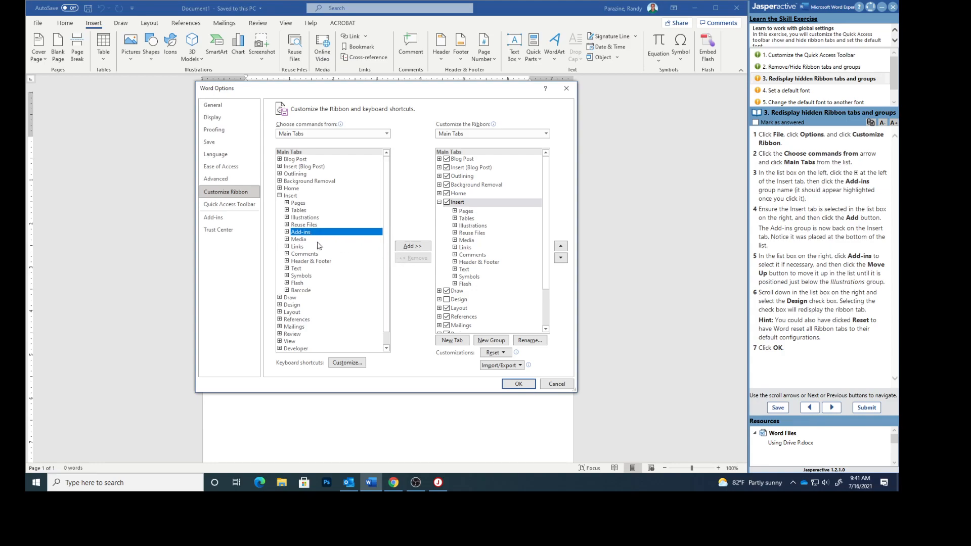
pyautogui.click(493, 205)
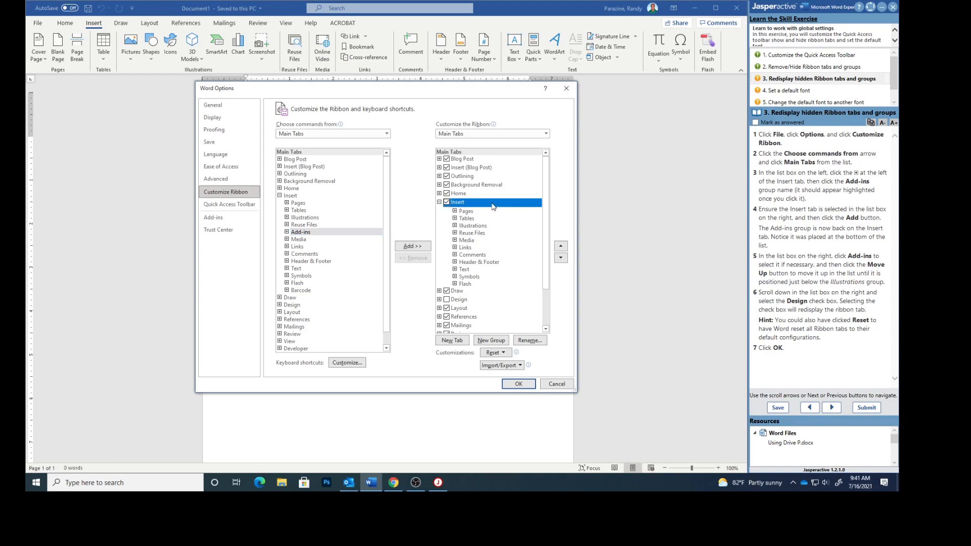
pyautogui.click(304, 233)
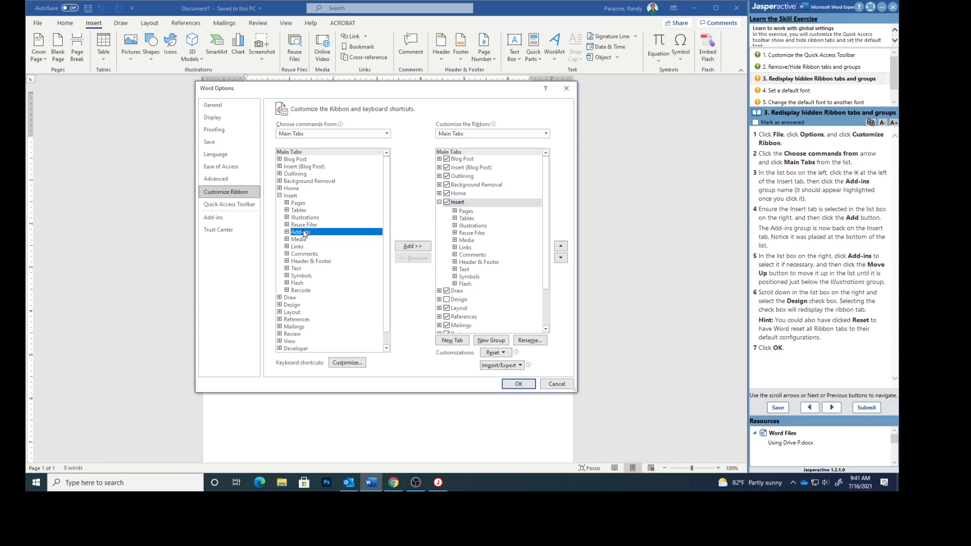
pyautogui.click(408, 247)
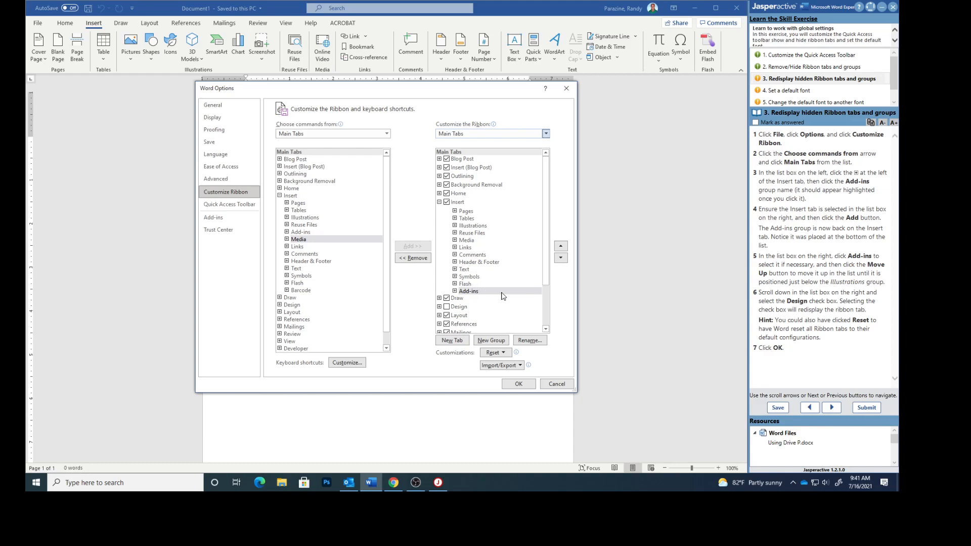
# Step: Move the Add-ins group up within the Insert tab until it sits just below the Illustrations group
pyautogui.click(475, 292)
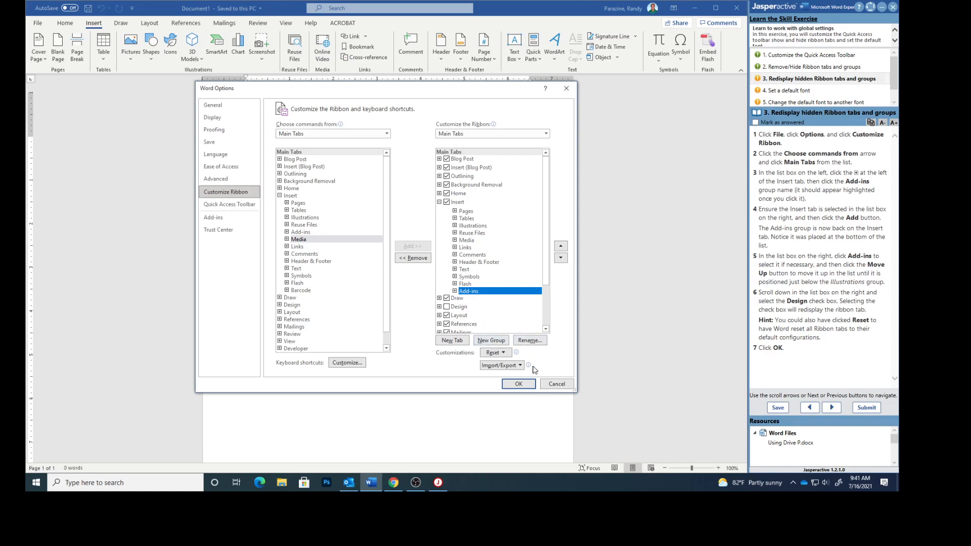
pyautogui.click(561, 246)
pyautogui.click(561, 247)
pyautogui.click(561, 247)
pyautogui.click(561, 246)
pyautogui.click(561, 247)
pyautogui.click(561, 246)
pyautogui.click(561, 247)
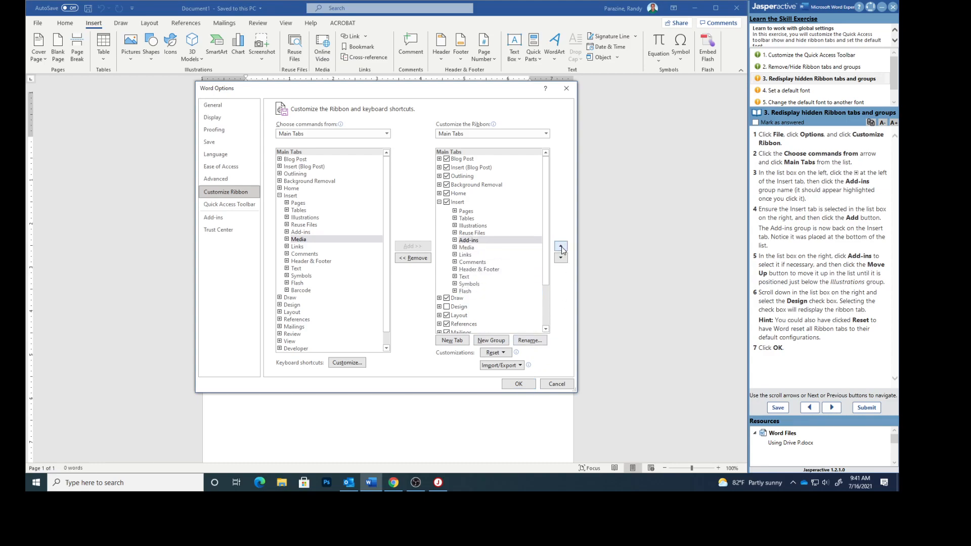
pyautogui.click(561, 247)
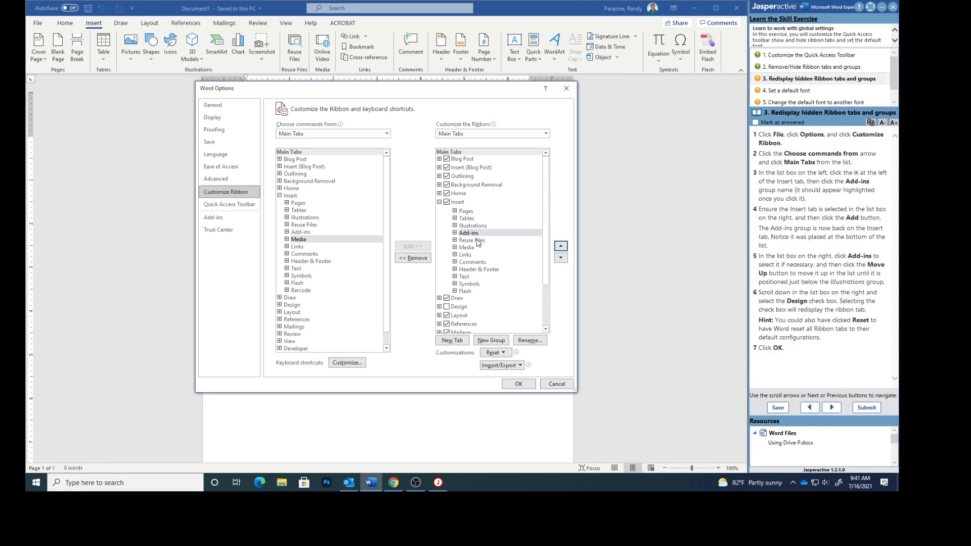
# Step: Redisplay the Design tab in the ribbon and apply the ribbon customization
pyautogui.scroll(-2, 493, 235)
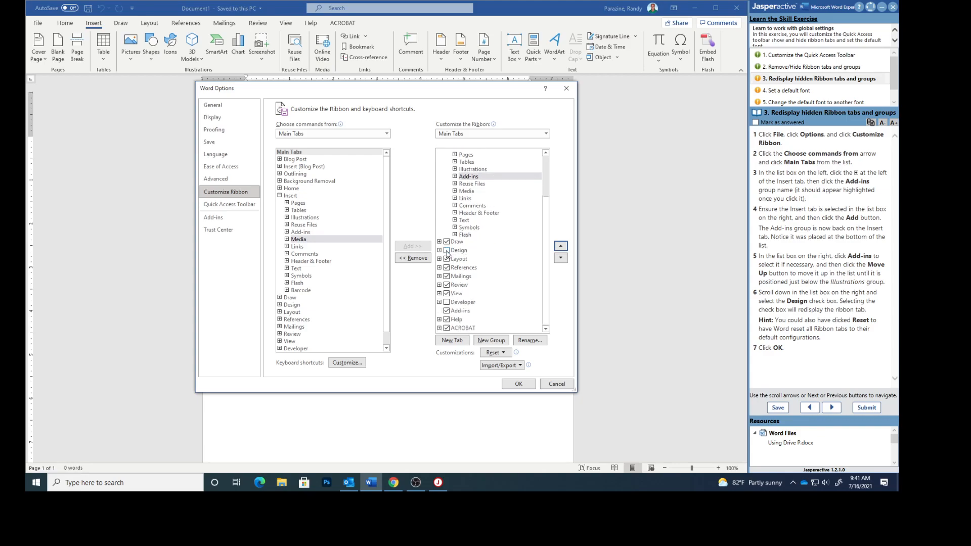
pyautogui.click(446, 250)
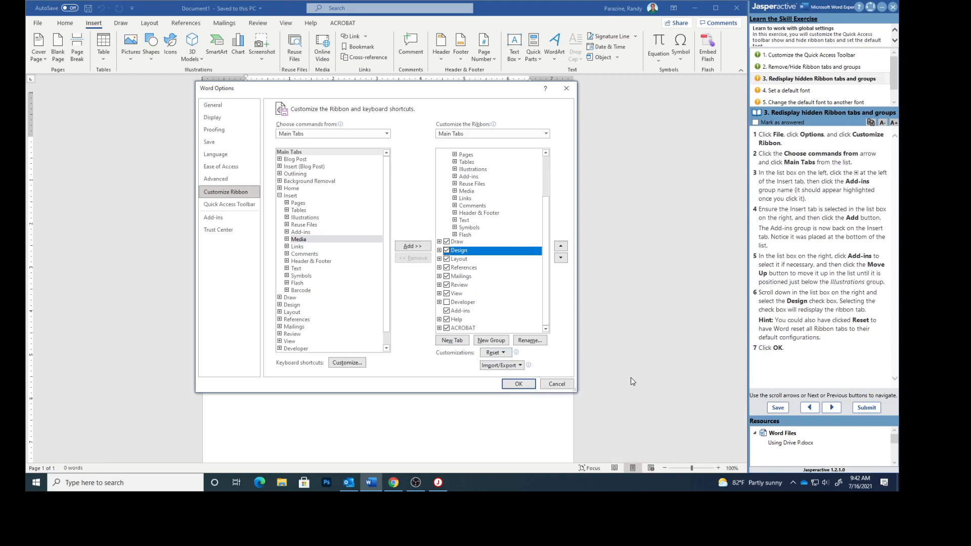
pyautogui.click(519, 384)
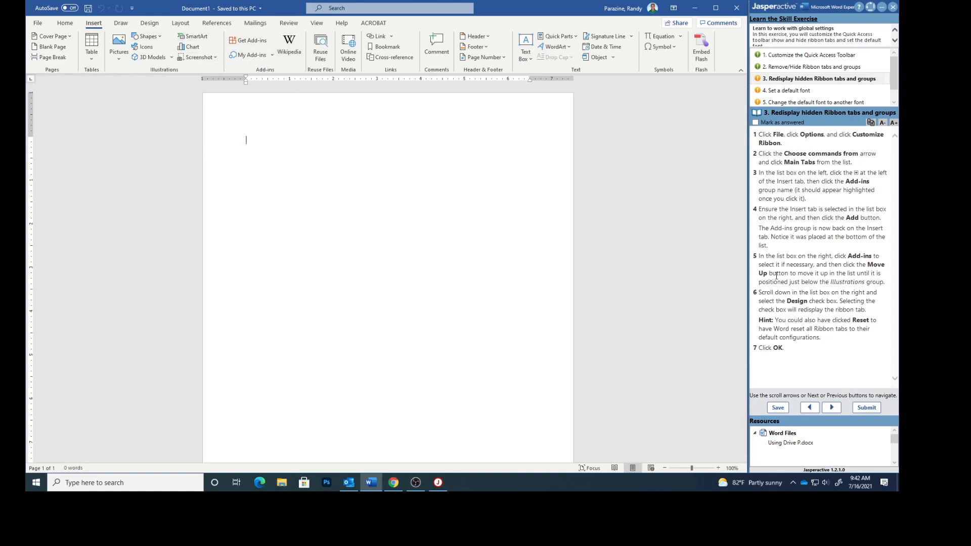
# Step: Mark exercise task 3 as answered and open task 4, Set a default font
pyautogui.click(755, 122)
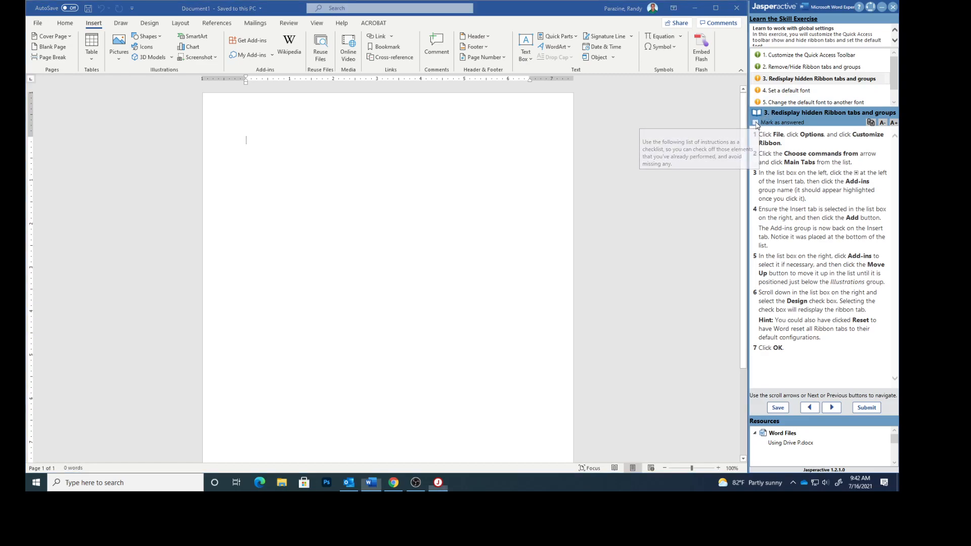
pyautogui.click(787, 92)
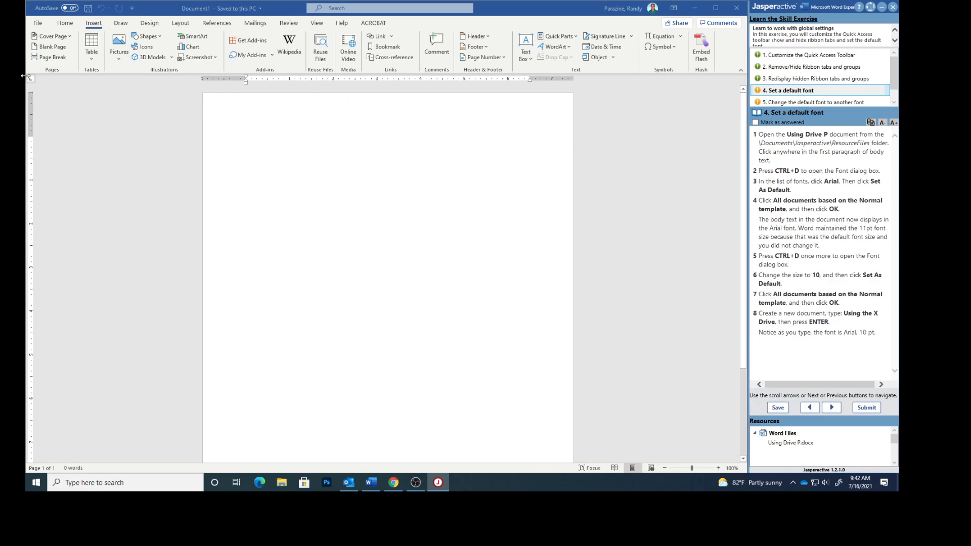
# Step: Open the Using Drive P document from the Jasperactive ResourceFiles folder and move its window clear of the exercise instructions
pyautogui.click(37, 24)
pyautogui.click(37, 24)
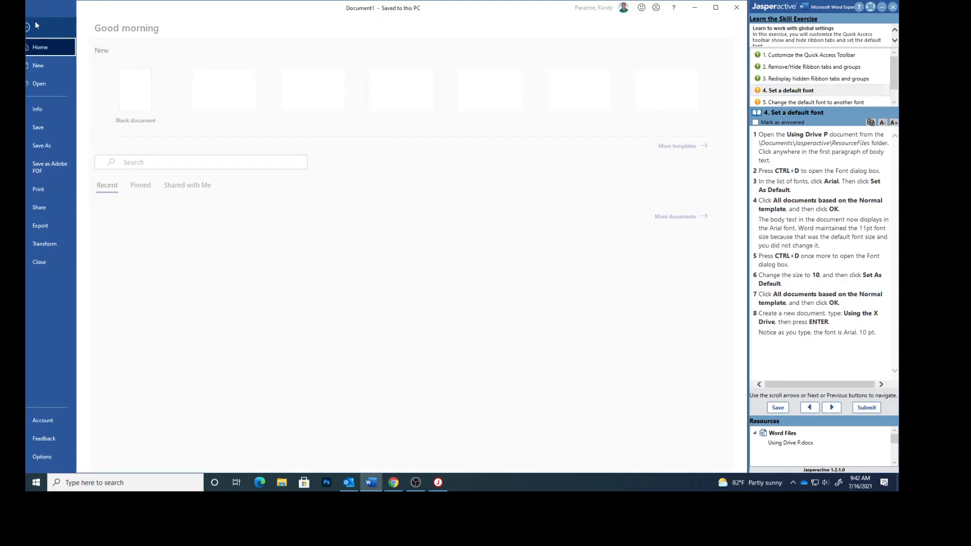
pyautogui.click(56, 82)
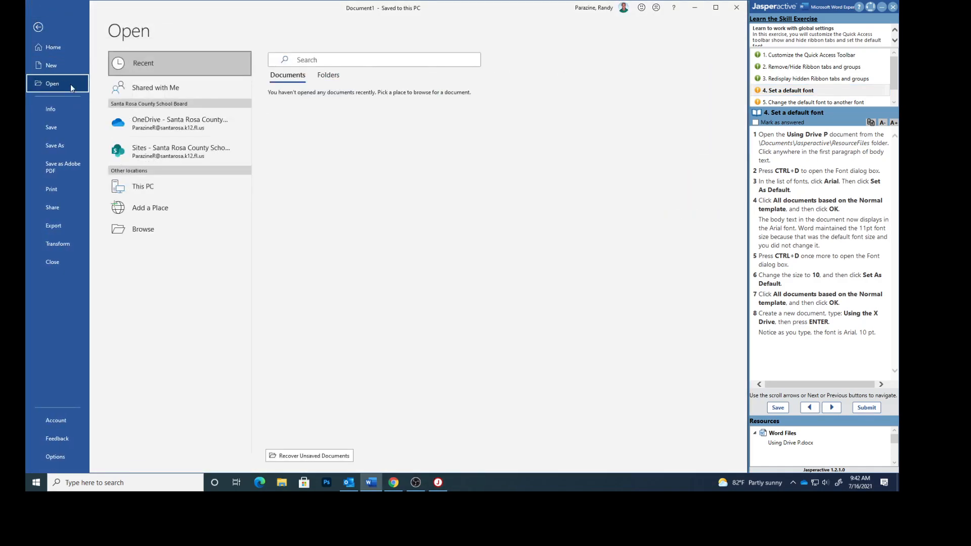
pyautogui.click(166, 186)
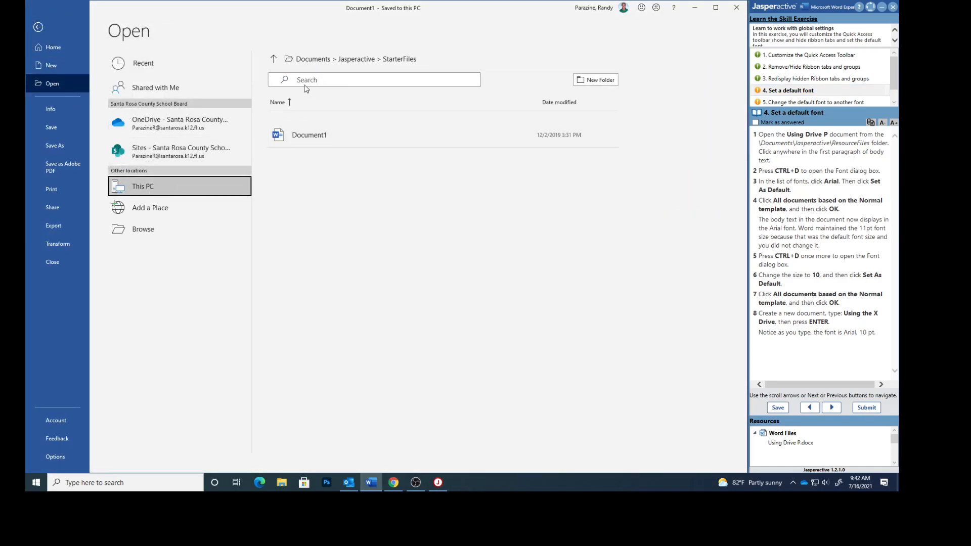
pyautogui.click(273, 59)
pyautogui.click(310, 162)
pyautogui.click(308, 138)
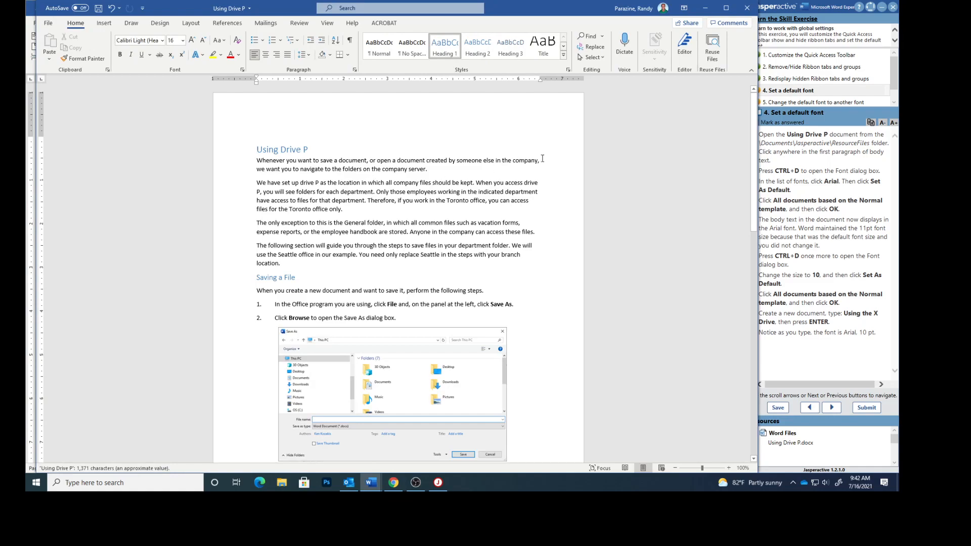
pyautogui.moveTo(588, 10); pyautogui.dragTo(575, 9)
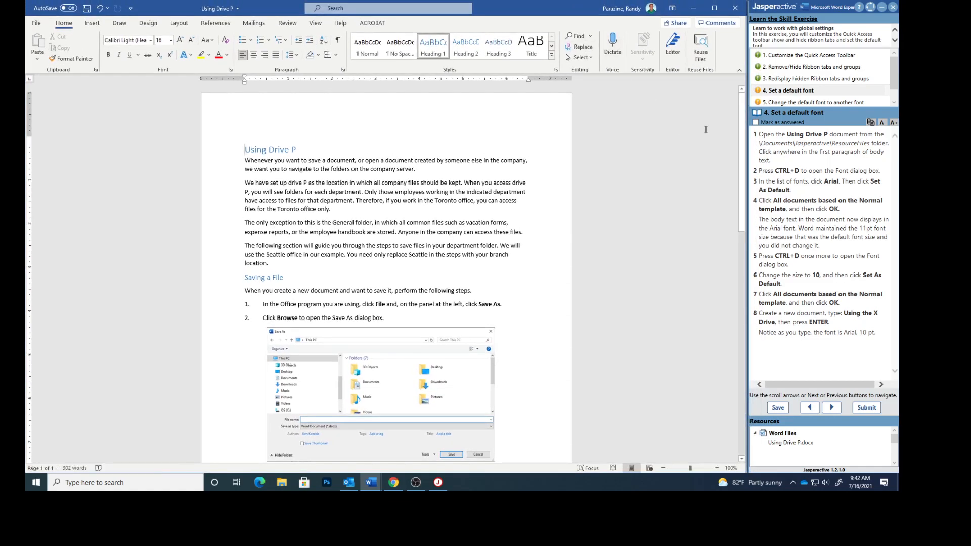
# Step: Set Arial as the default font for all documents based on the Normal template
pyautogui.hotkey('ctrl', 'd')
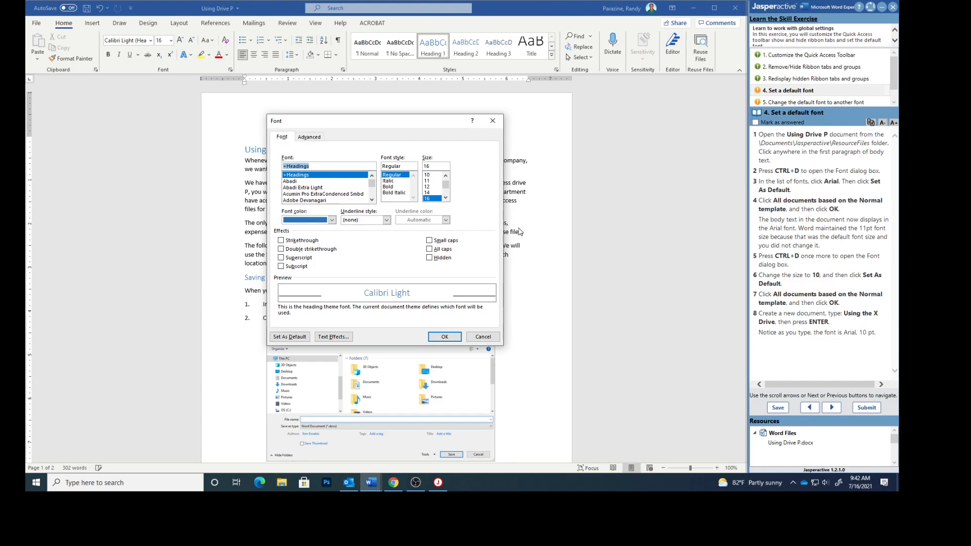
pyautogui.scroll(-3, 302, 189)
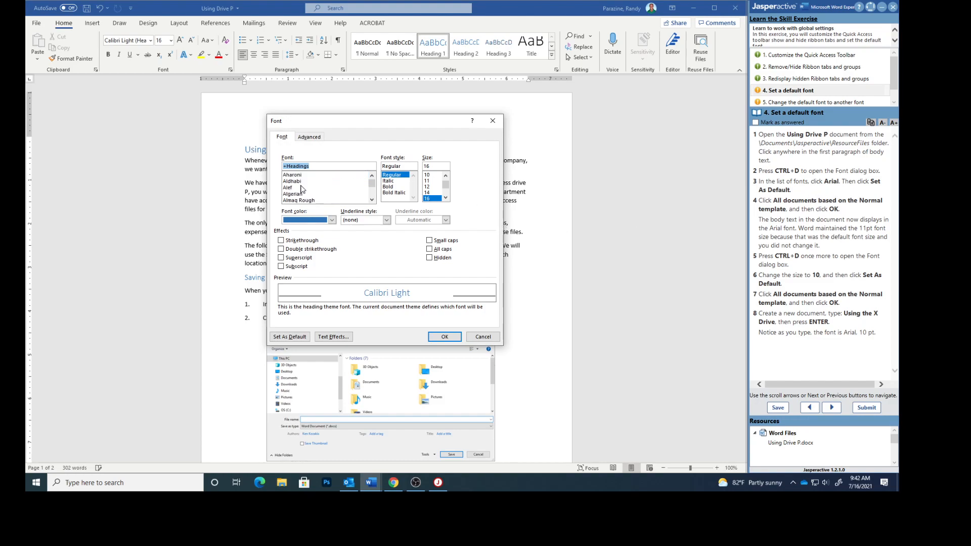
pyautogui.scroll(-4, 302, 188)
pyautogui.click(293, 181)
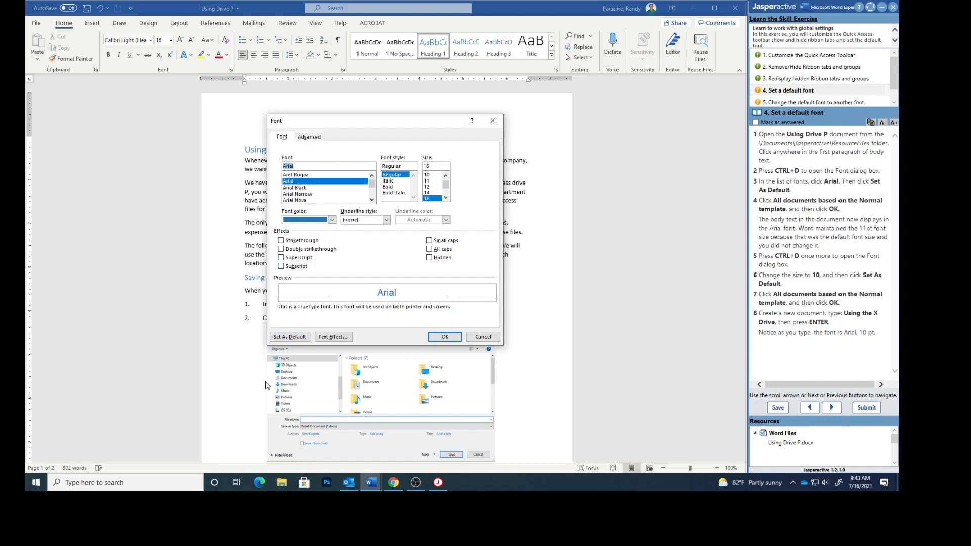
pyautogui.click(283, 338)
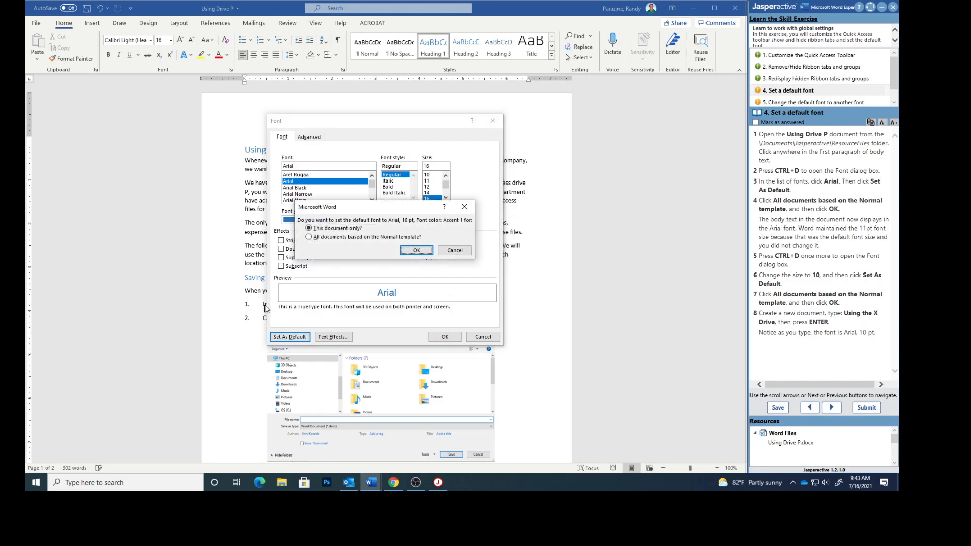
pyautogui.click(308, 237)
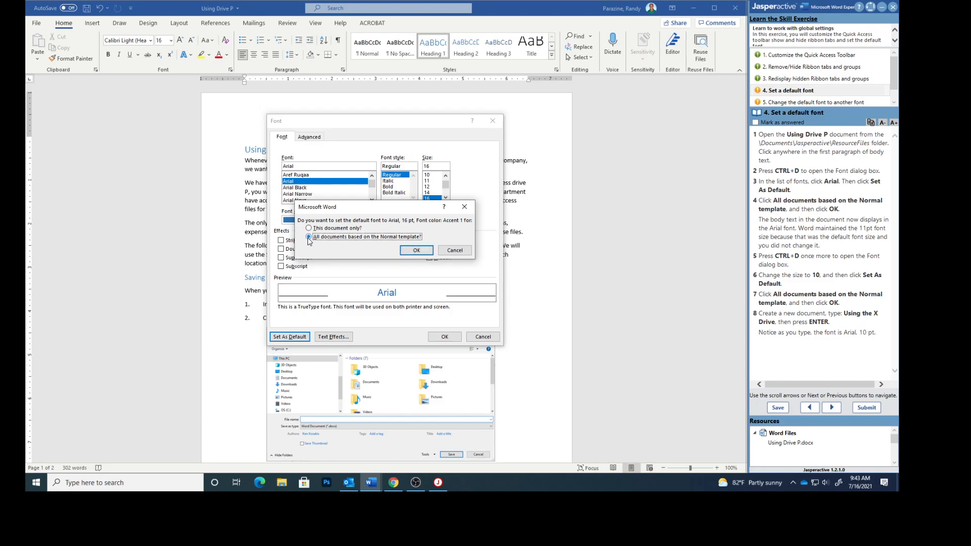
pyautogui.click(415, 251)
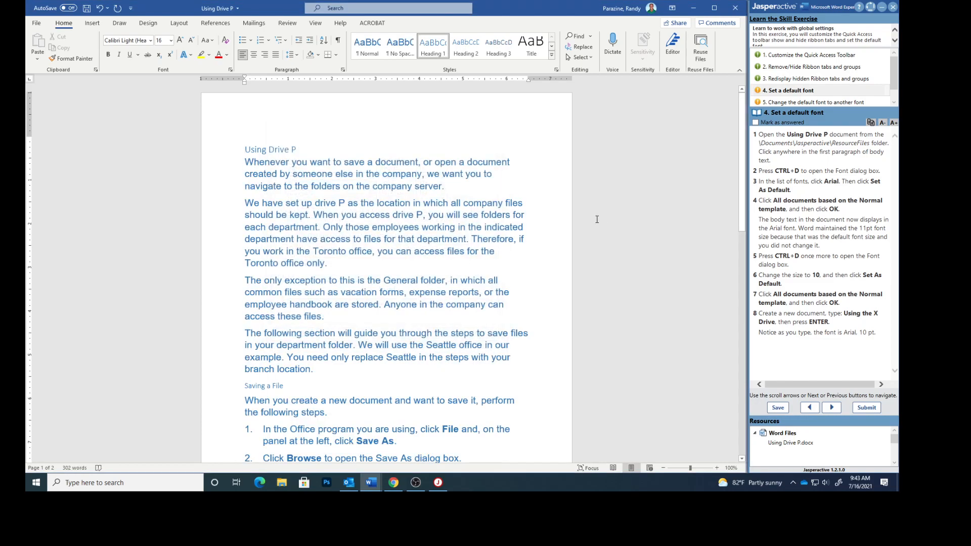
# Step: From the first body paragraph, set the default font size to 10 for all documents based on the Normal template
pyautogui.click(319, 188)
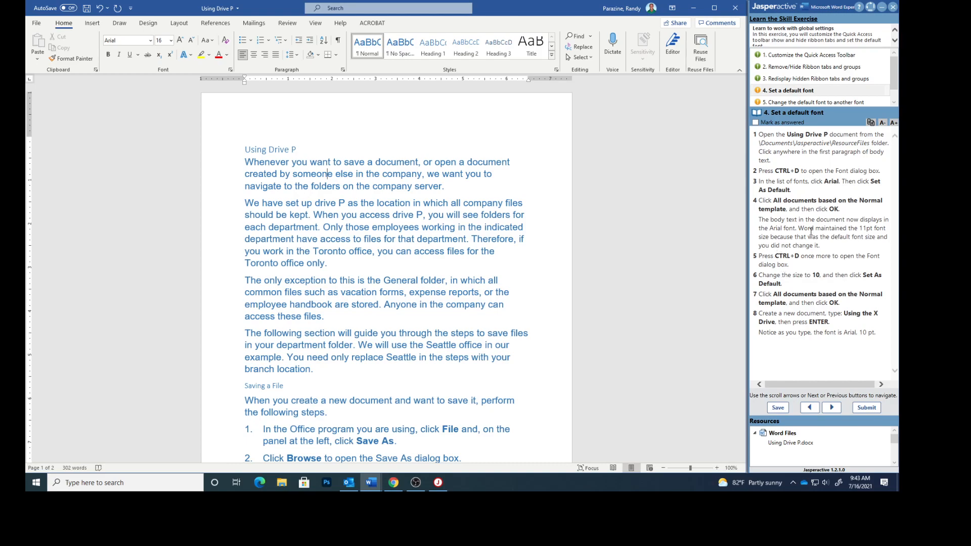
pyautogui.hotkey('ctrl', 'd')
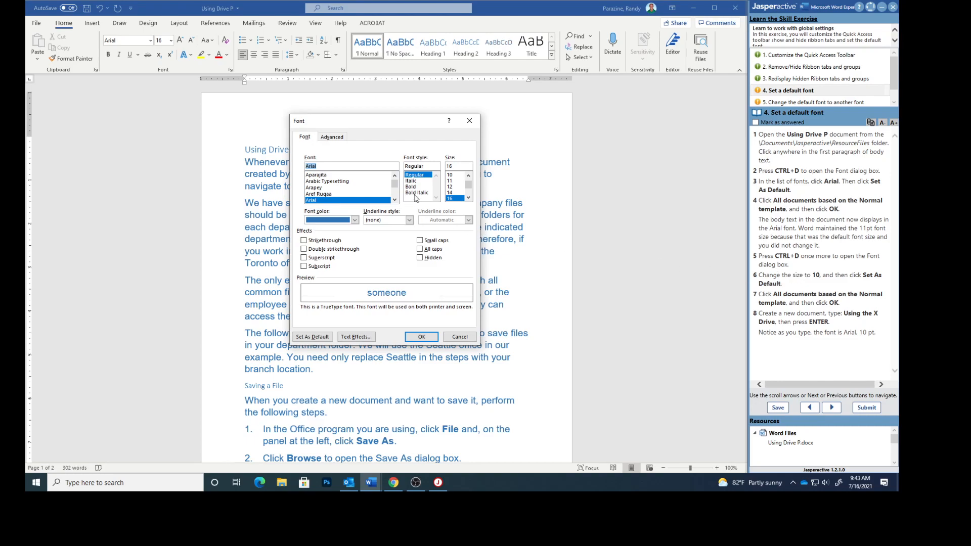
pyautogui.click(451, 175)
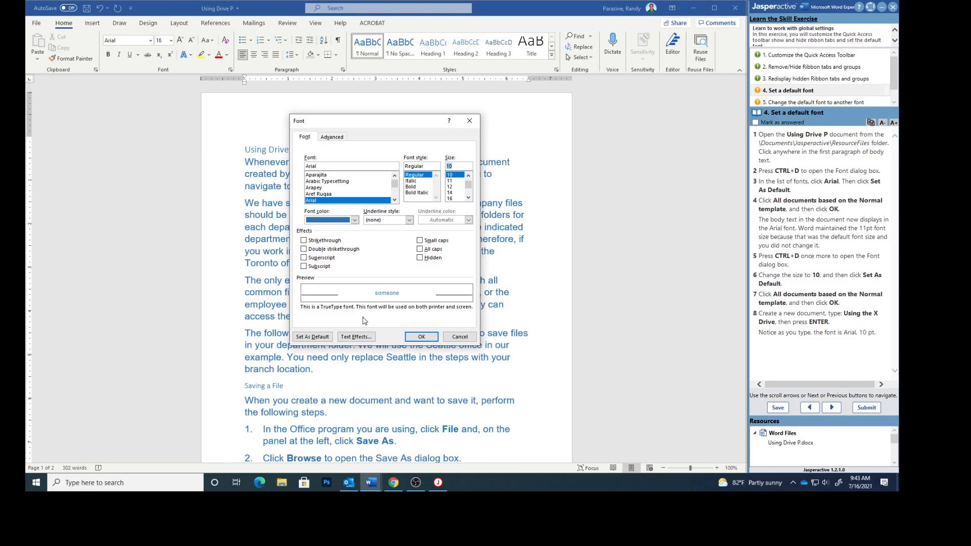
pyautogui.click(322, 337)
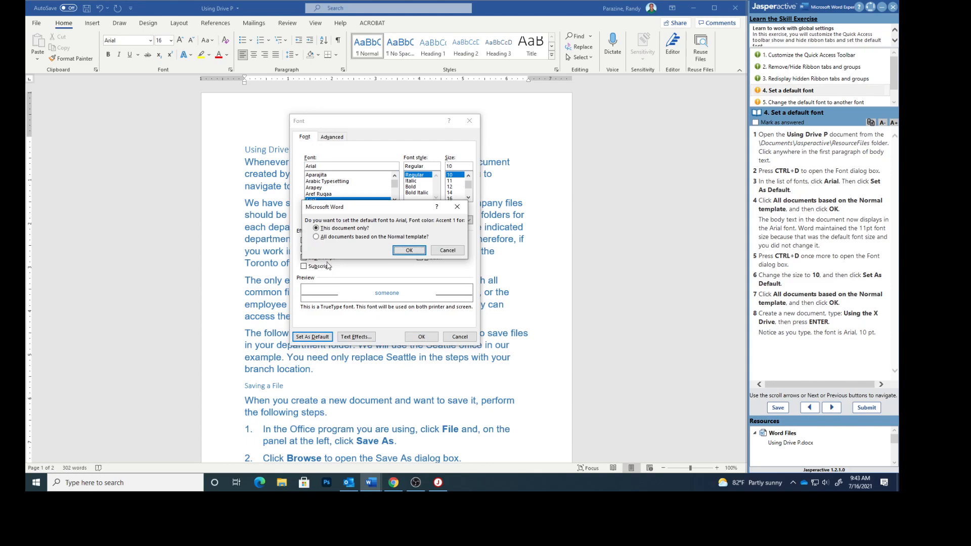
pyautogui.click(316, 237)
pyautogui.click(407, 250)
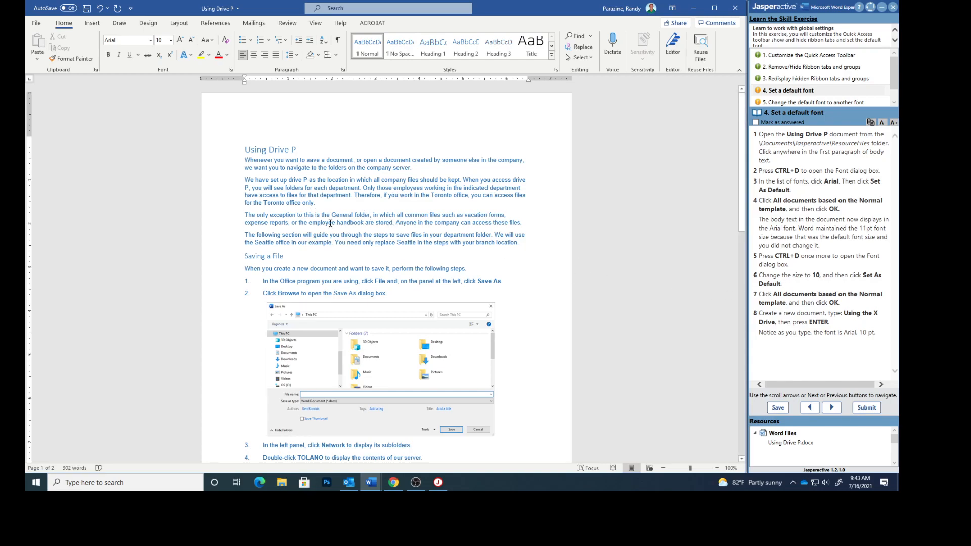
# Step: Create a blank document with its window clear of the exercise instructions and enter the text "Using the X Drive"
pyautogui.click(37, 23)
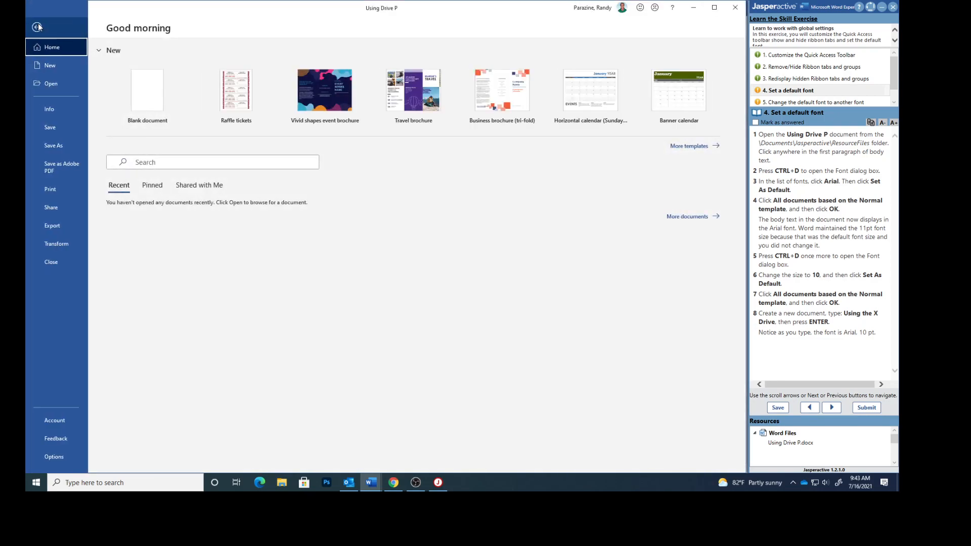
pyautogui.click(43, 65)
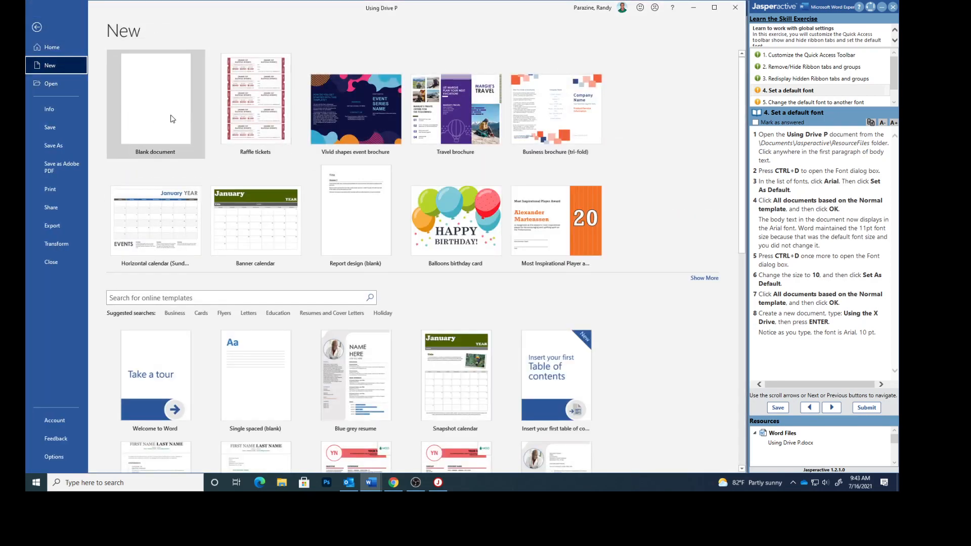
pyautogui.click(170, 119)
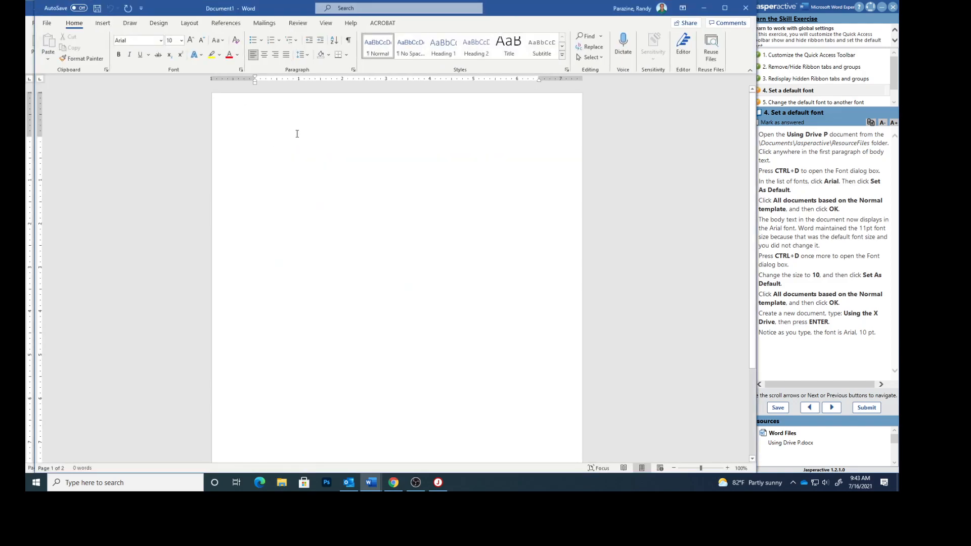
pyautogui.moveTo(513, 8); pyautogui.dragTo(501, 6)
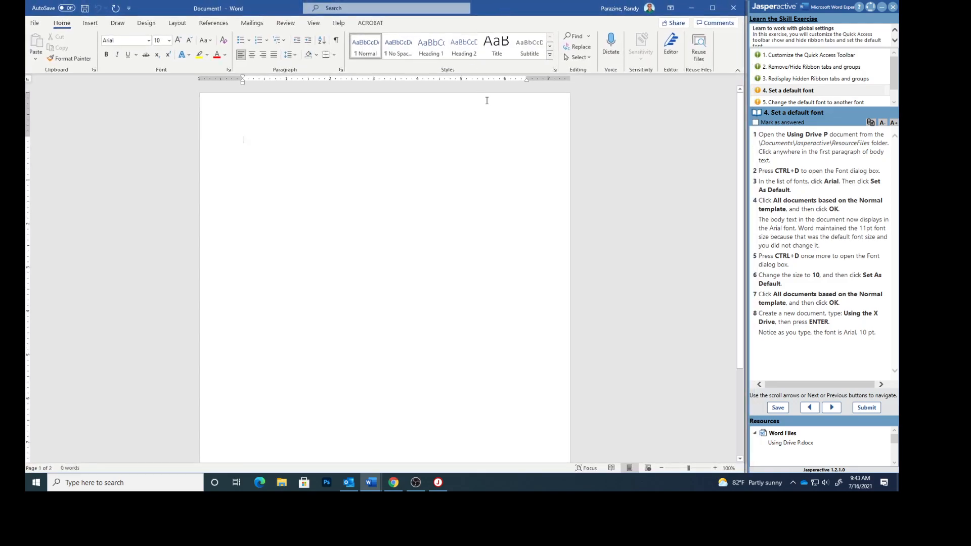
pyautogui.write('Usin')
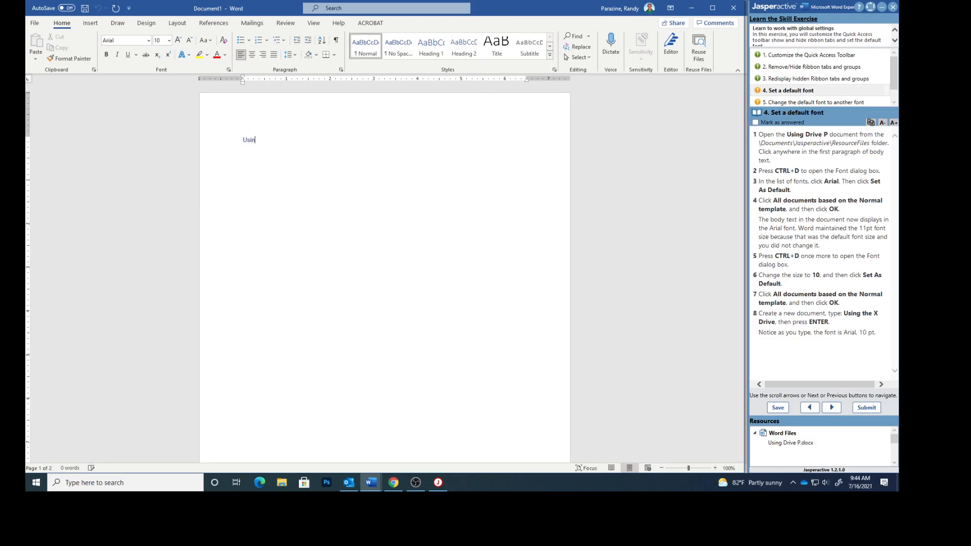
pyautogui.write('g the X Drive')
# Step: Mark exercise task 4 as answered and open task 5, Change the default font to another font
pyautogui.click(756, 122)
pyautogui.click(775, 103)
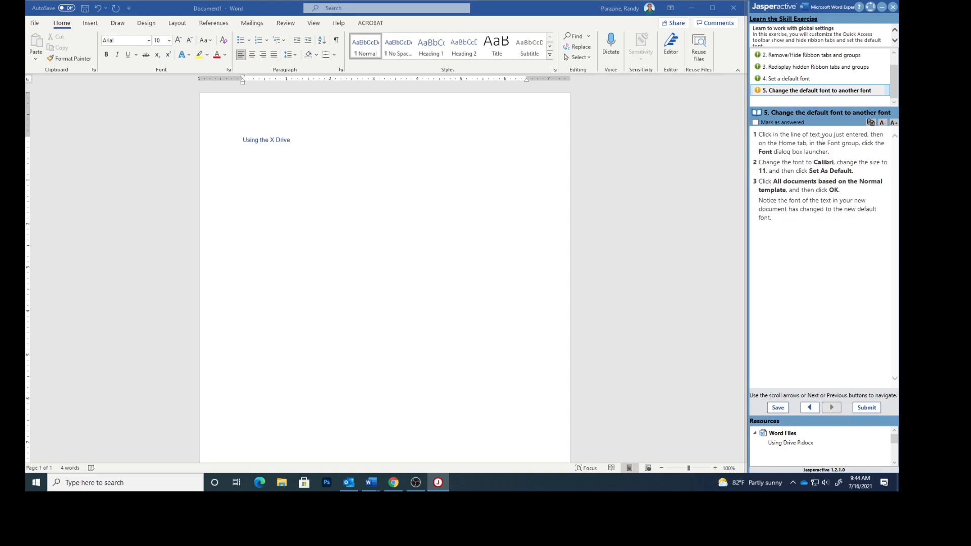
# Step: From the "Using the X Drive" line, set Calibri, size 11, as the default font for all documents based on the Normal template
pyautogui.click(255, 139)
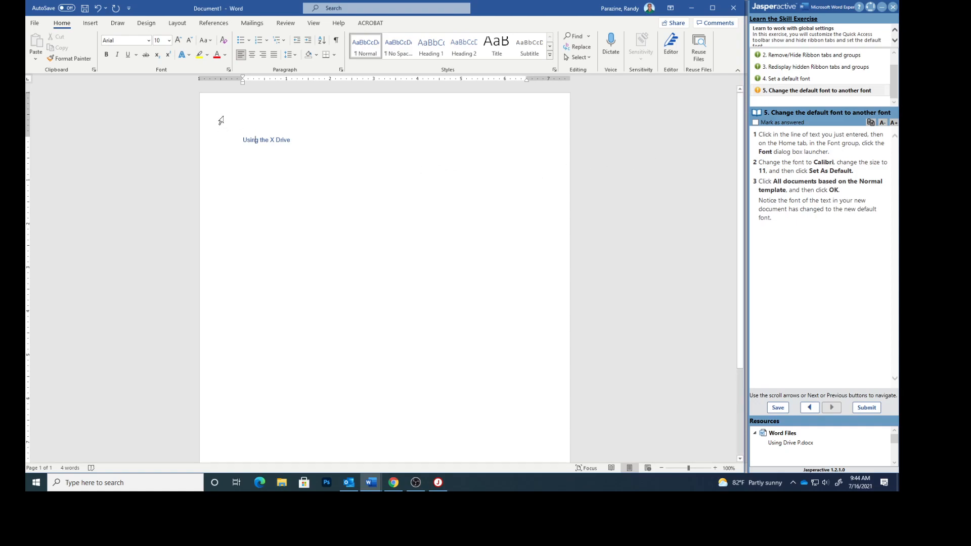
pyautogui.click(229, 72)
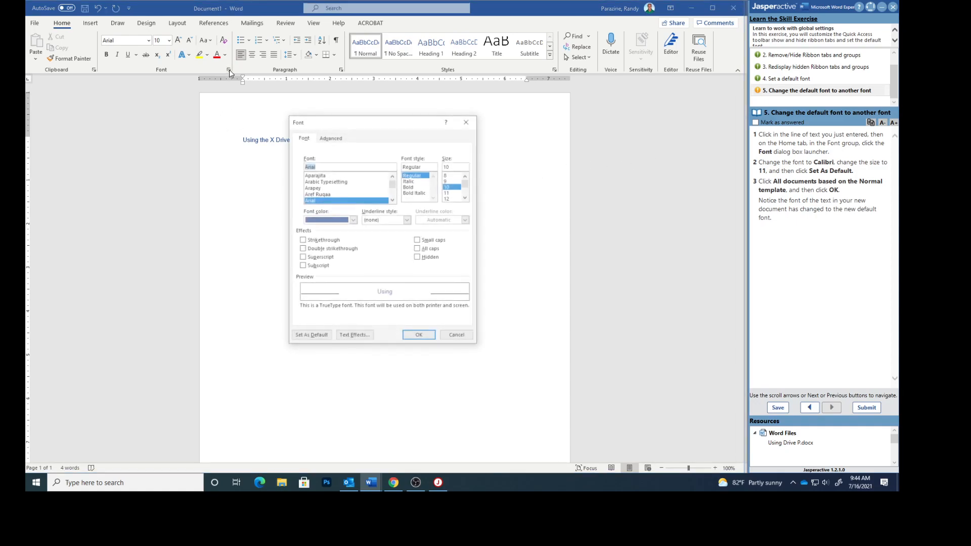
pyautogui.moveTo(360, 123); pyautogui.dragTo(467, 133)
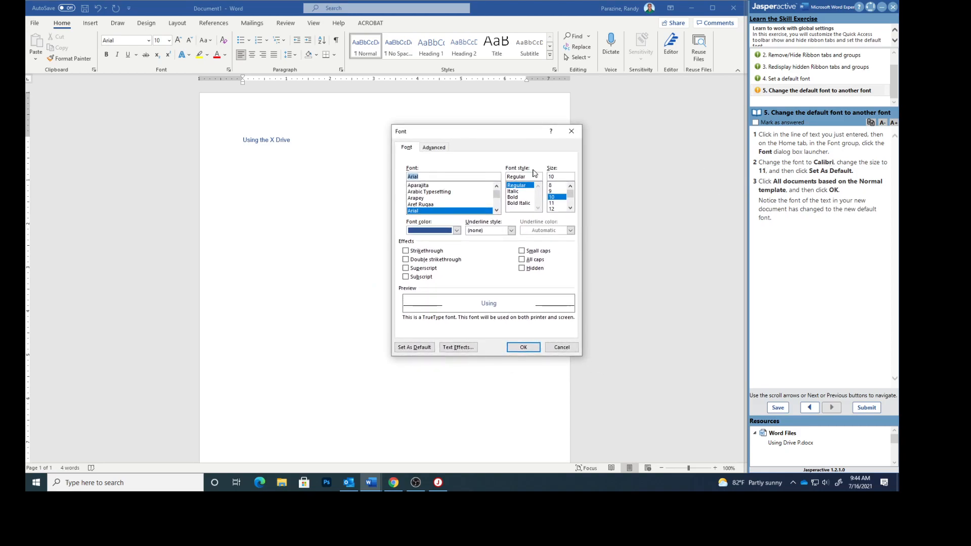
pyautogui.scroll(-6, 442, 199)
pyautogui.scroll(-12, 443, 199)
pyautogui.scroll(3, 443, 197)
pyautogui.scroll(2, 443, 198)
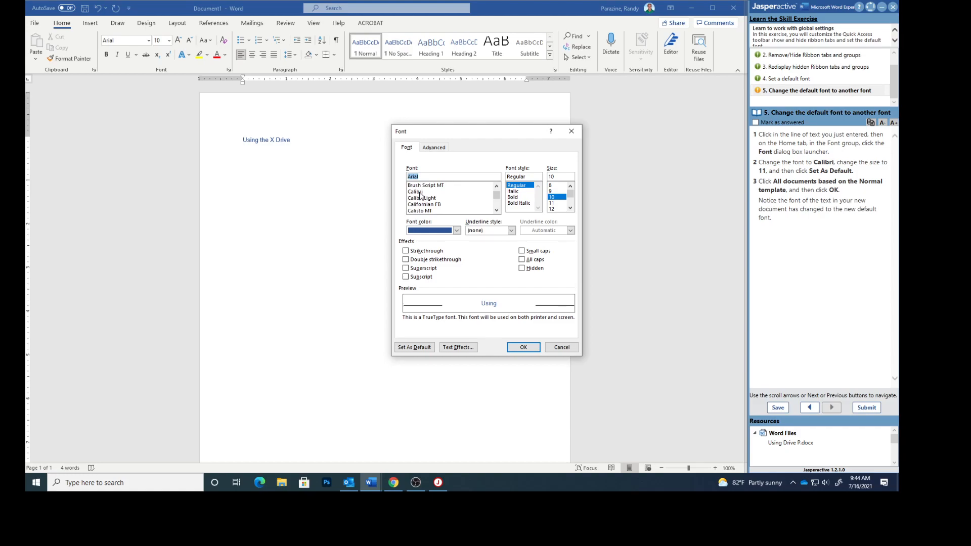
pyautogui.click(419, 192)
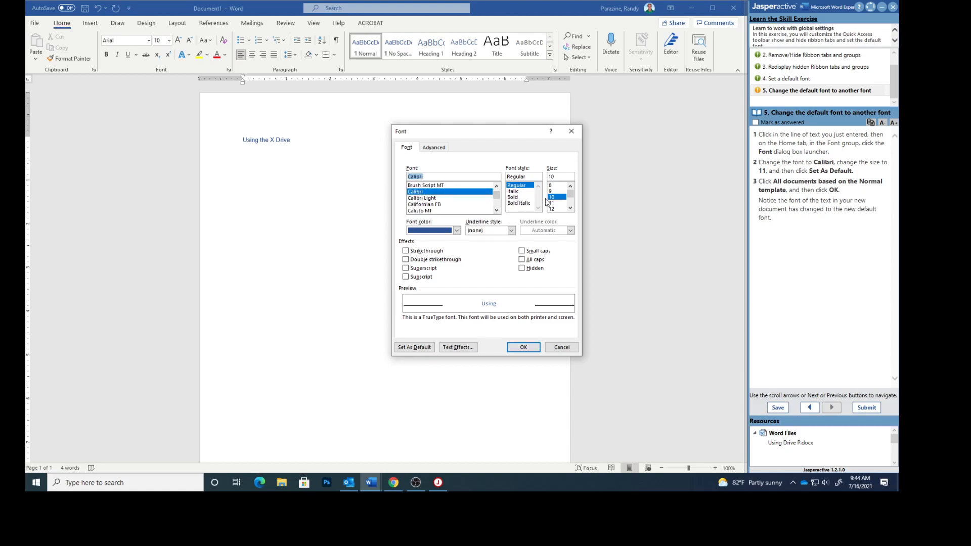
pyautogui.click(553, 203)
pyautogui.click(409, 349)
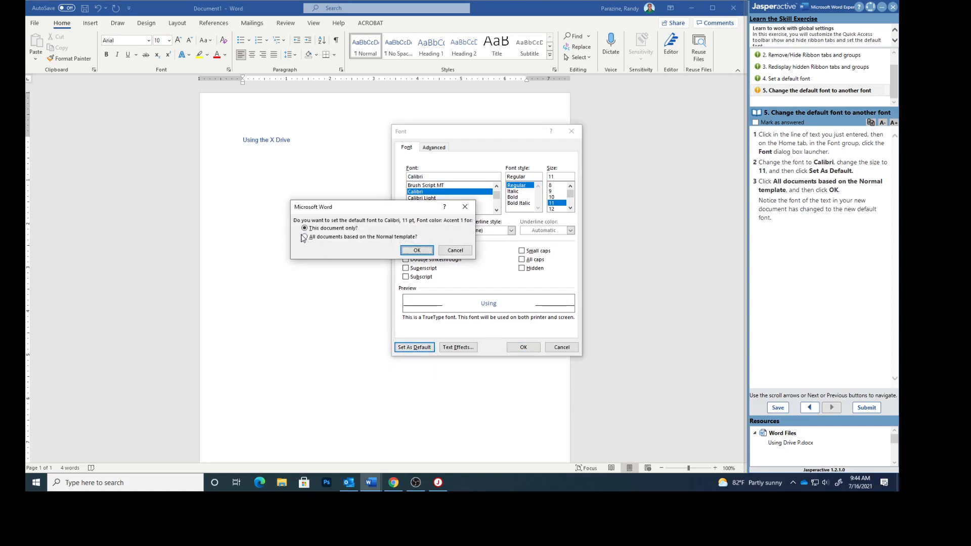
pyautogui.click(304, 237)
pyautogui.click(417, 251)
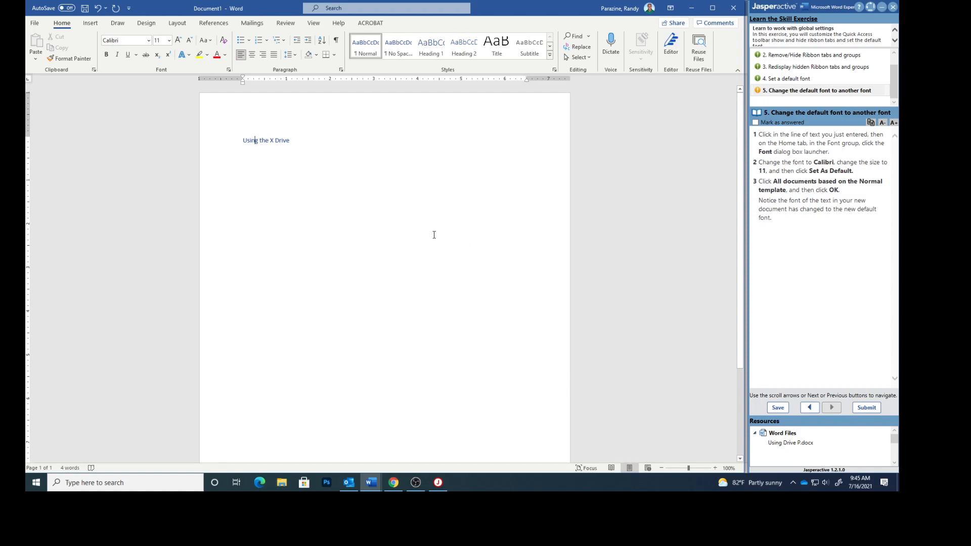
# Step: Mark exercise task 5 as answered and submit the exercise results for scoring
pyautogui.click(755, 123)
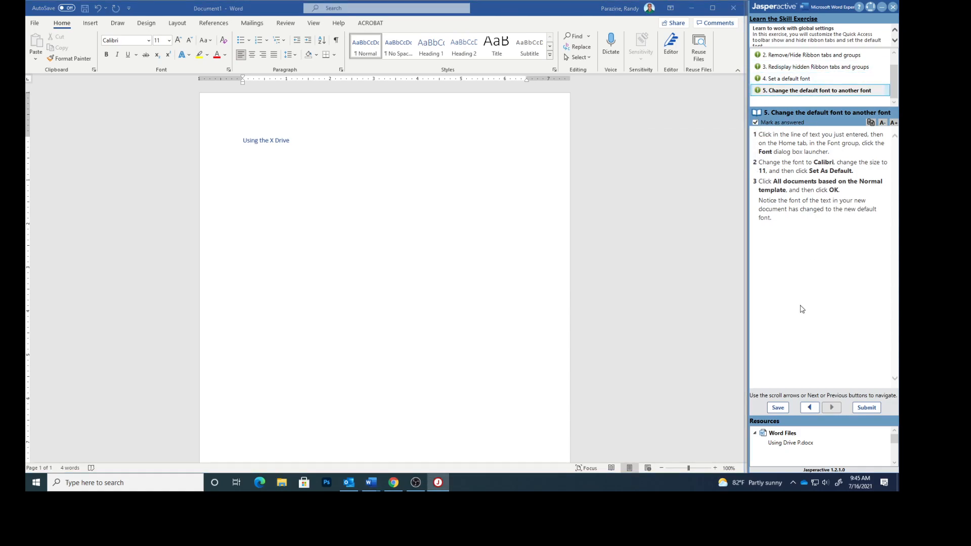
pyautogui.click(866, 408)
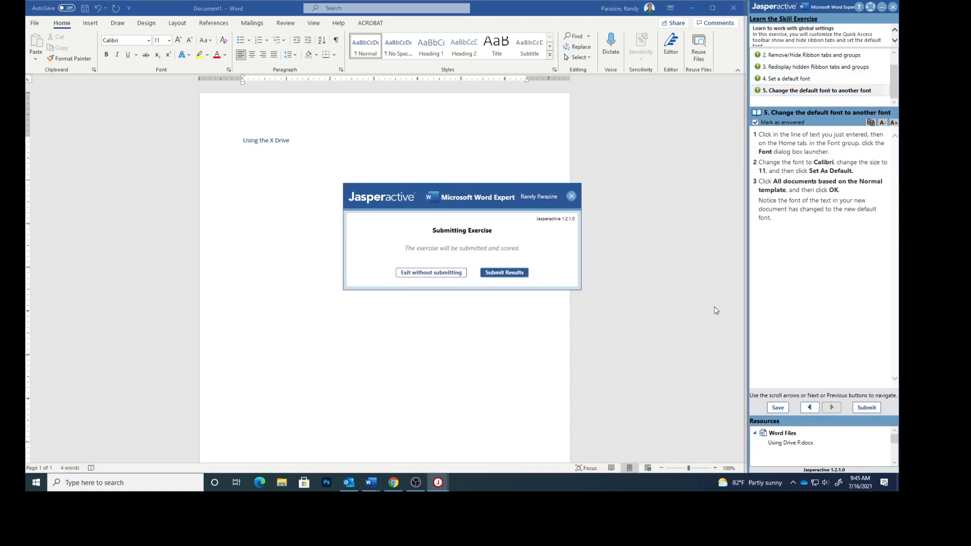
pyautogui.click(516, 275)
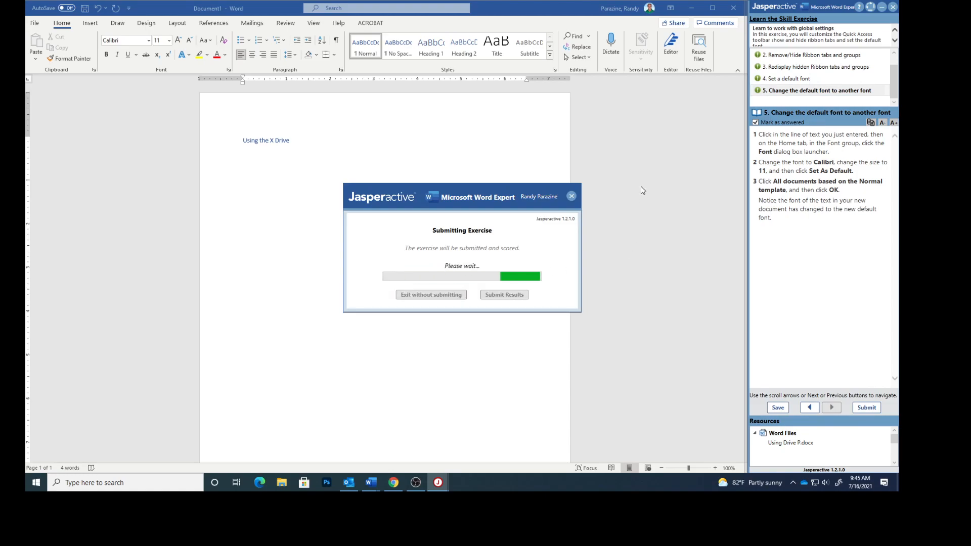